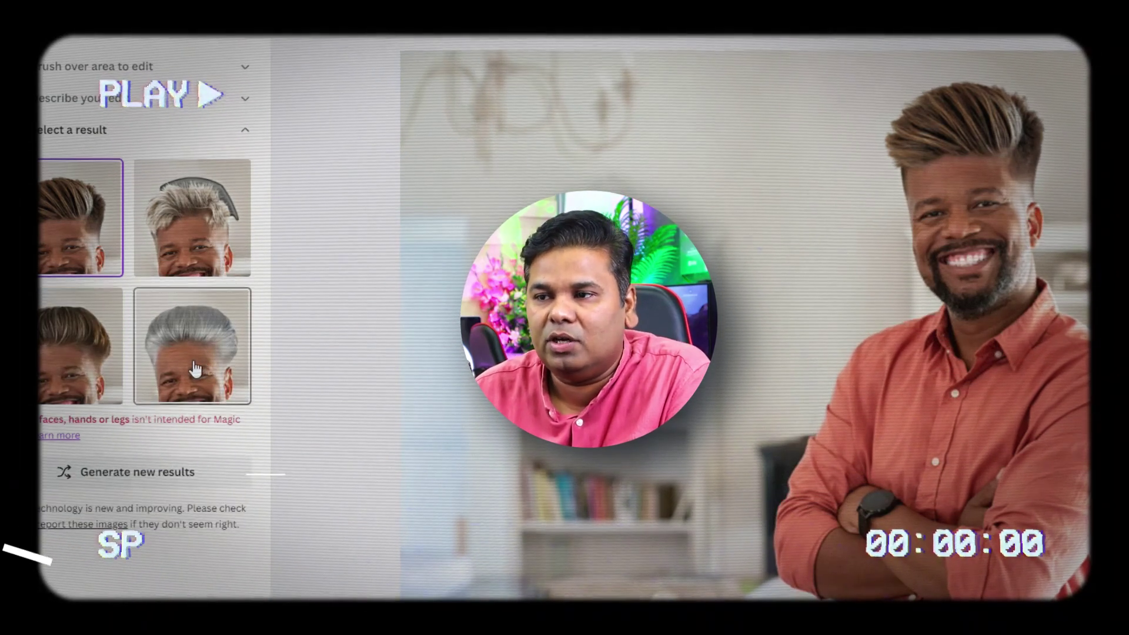
# - Preview several generated hairstyle results on the photo, returning to the first one
pyautogui.click(176, 227)
pyautogui.click(169, 349)
pyautogui.click(80, 353)
pyautogui.click(82, 264)
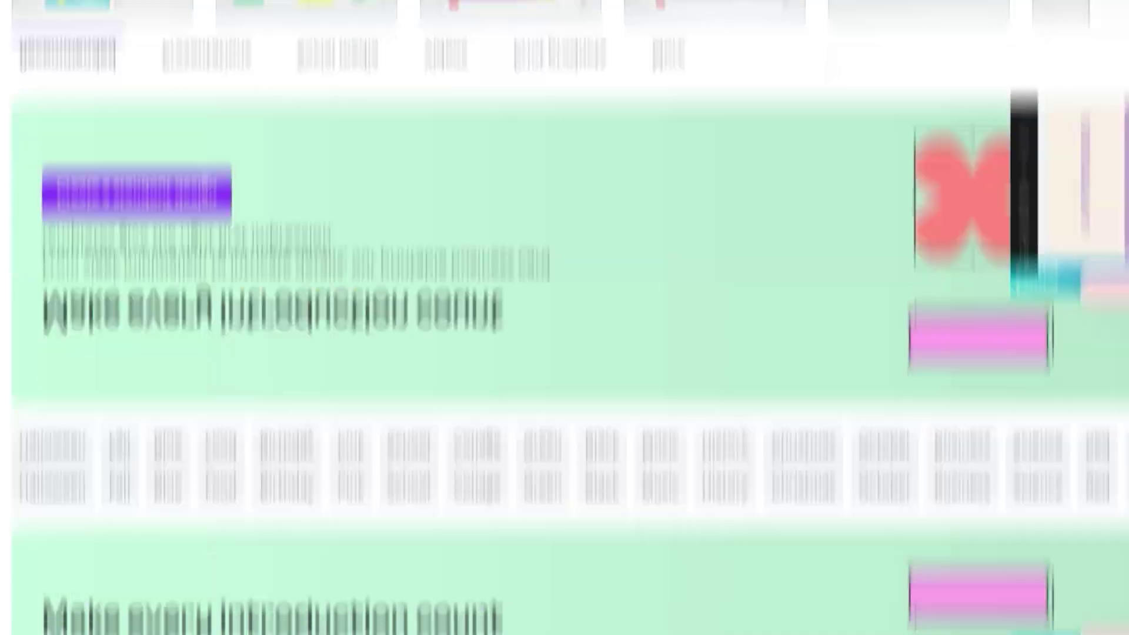
# - Scroll down through the Canva landing page
pyautogui.scroll(-5, 564, 317)
pyautogui.scroll(-5, 564, 317)
pyautogui.scroll(-5, 564, 317)
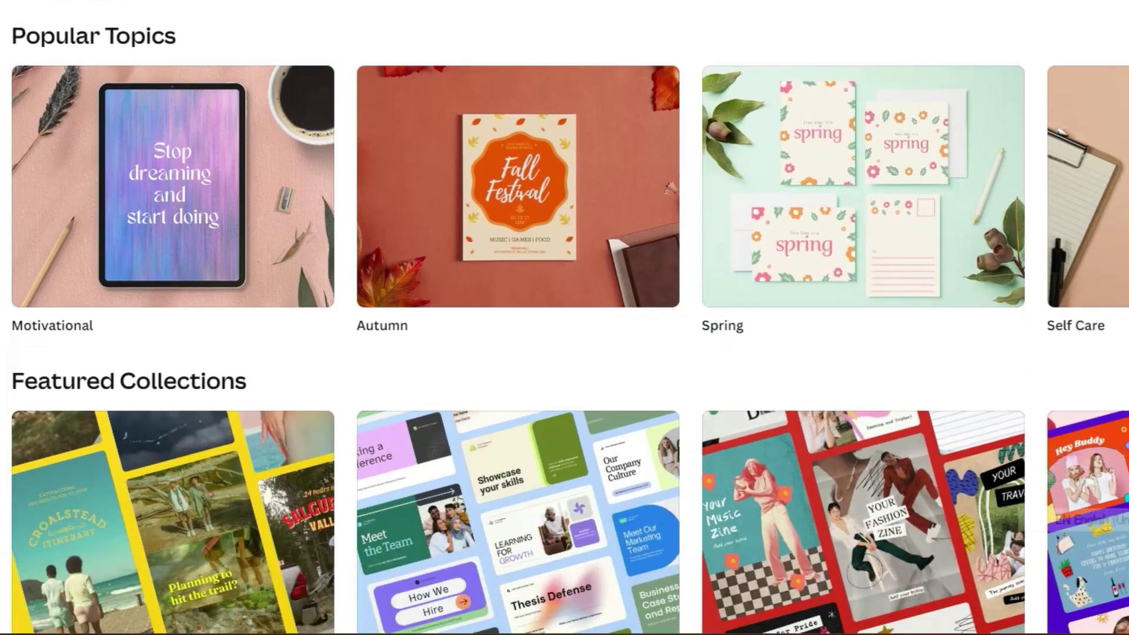
pyautogui.scroll(-5, 564, 317)
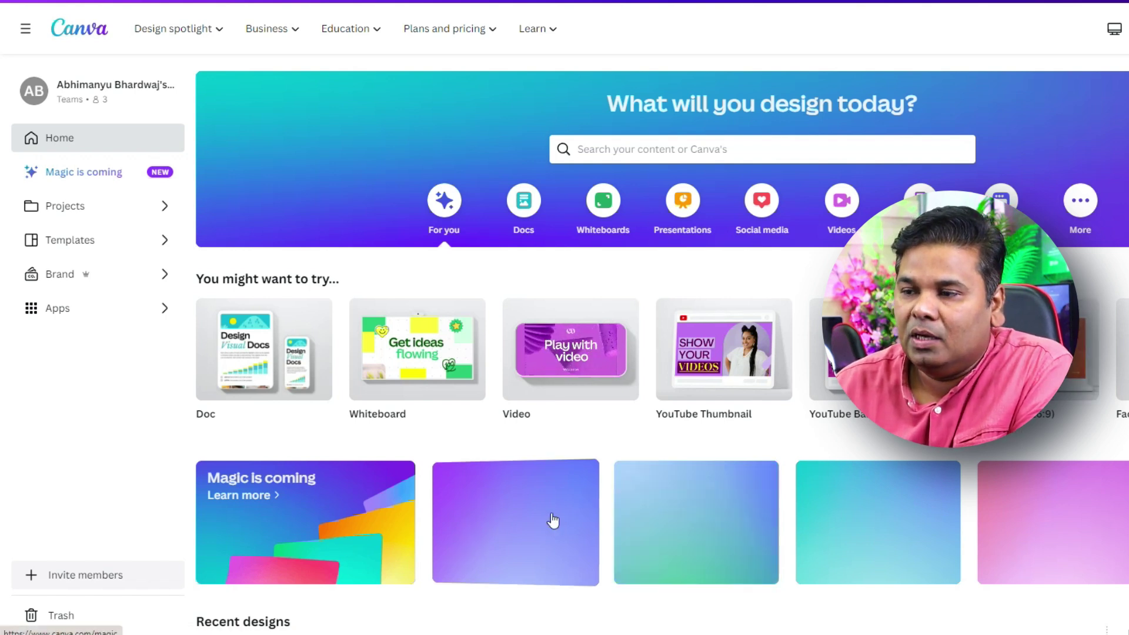
# - Start a blank YouTube Thumbnail design and show the Uploads panel
pyautogui.moveTo(723, 349)
pyautogui.click(696, 369)
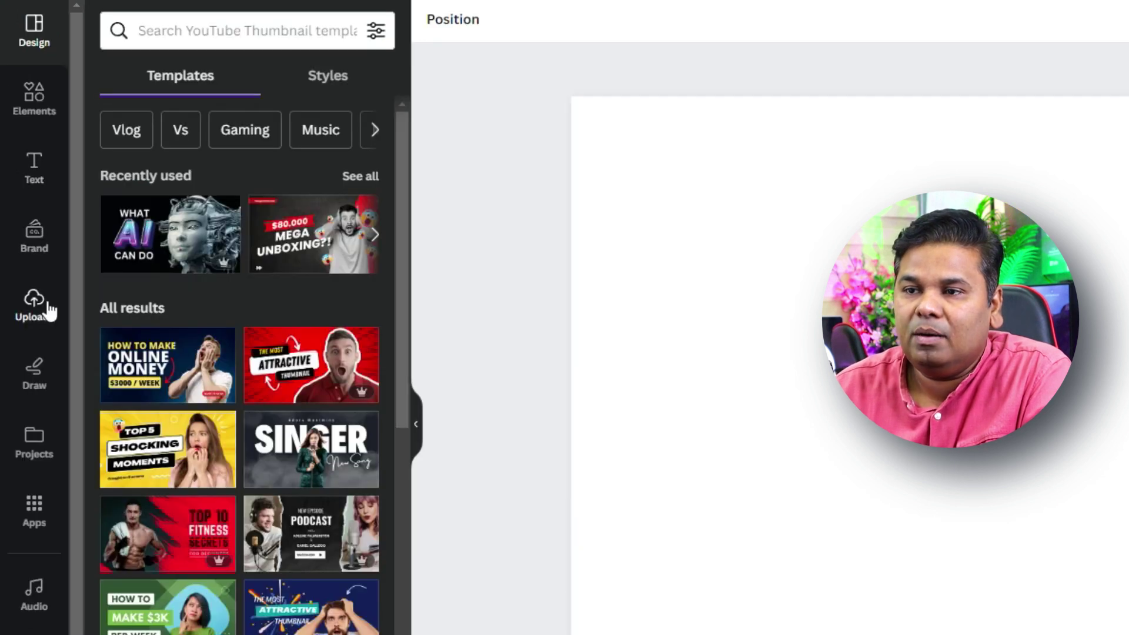
pyautogui.click(50, 311)
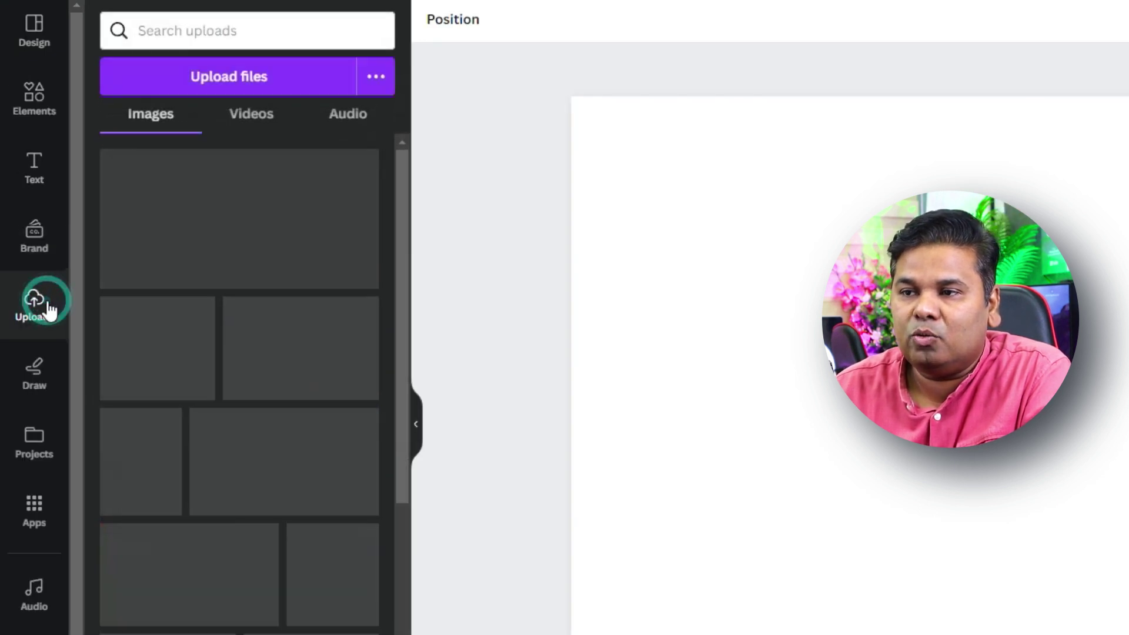
# - Search Elements for 'kids' and add the girl-on-purple photo from the Photos results
pyautogui.click(32, 98)
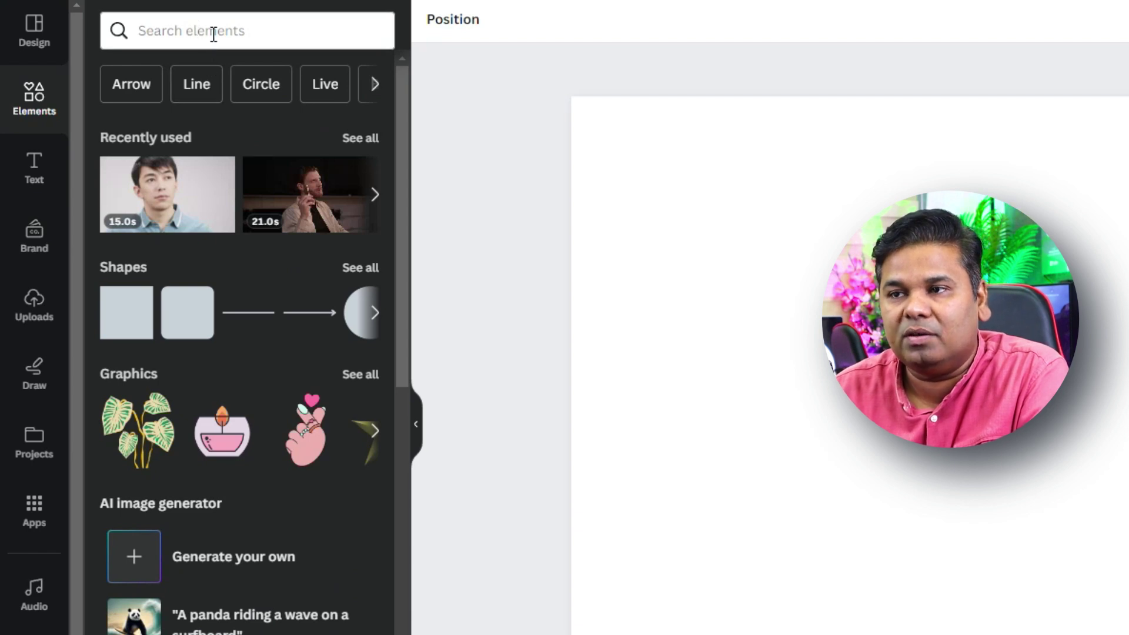
pyautogui.click(213, 34)
pyautogui.write('kids')
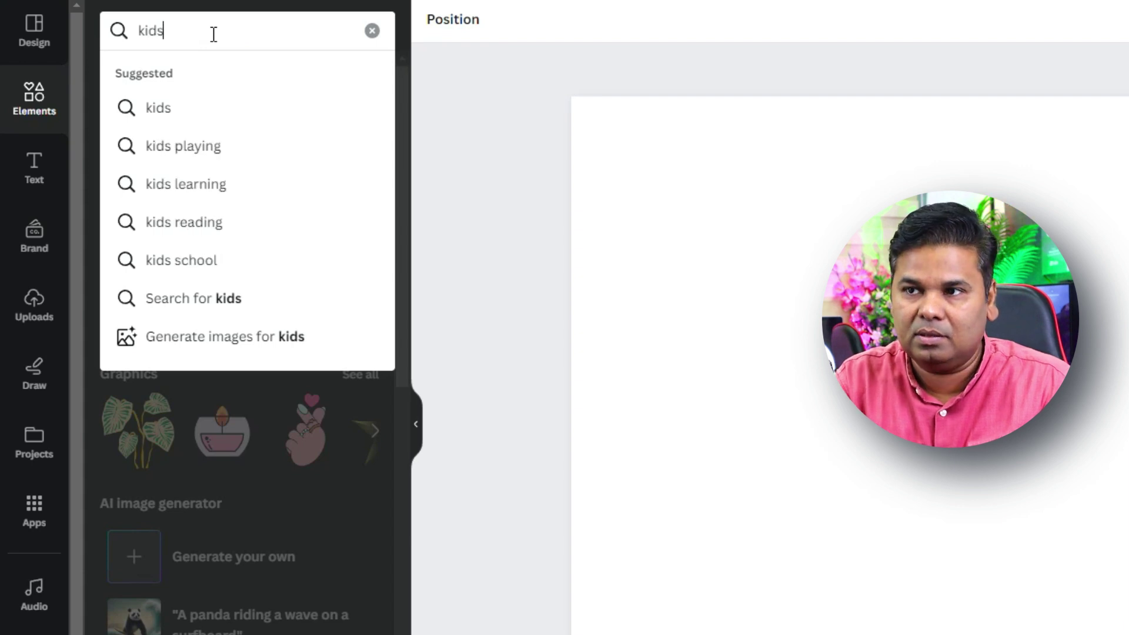
pyautogui.press('Return')
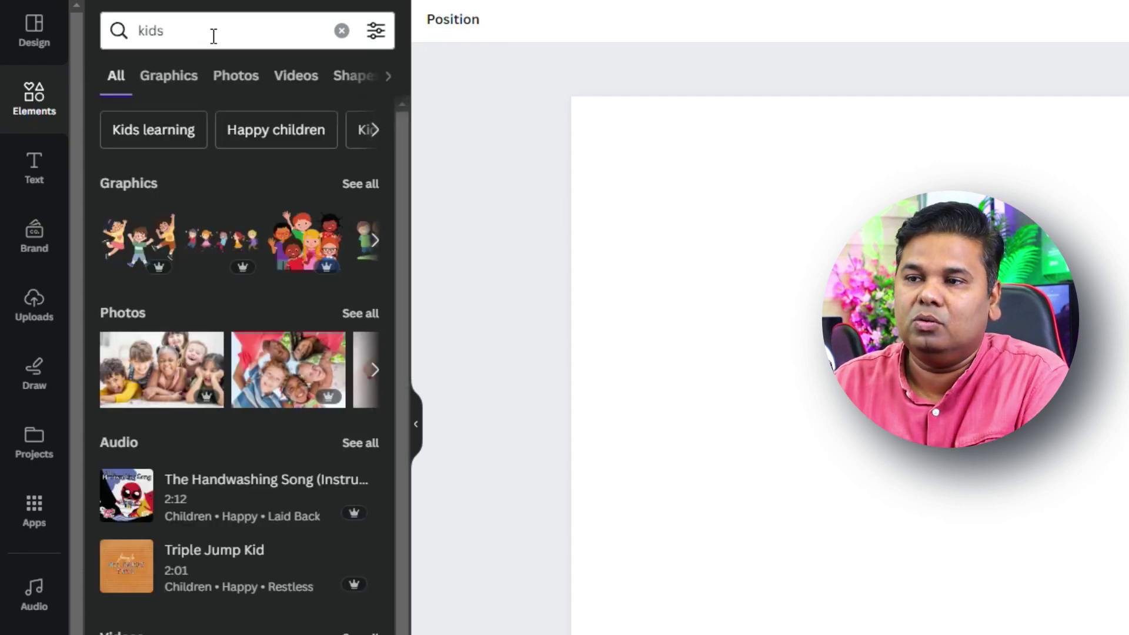
pyautogui.click(243, 87)
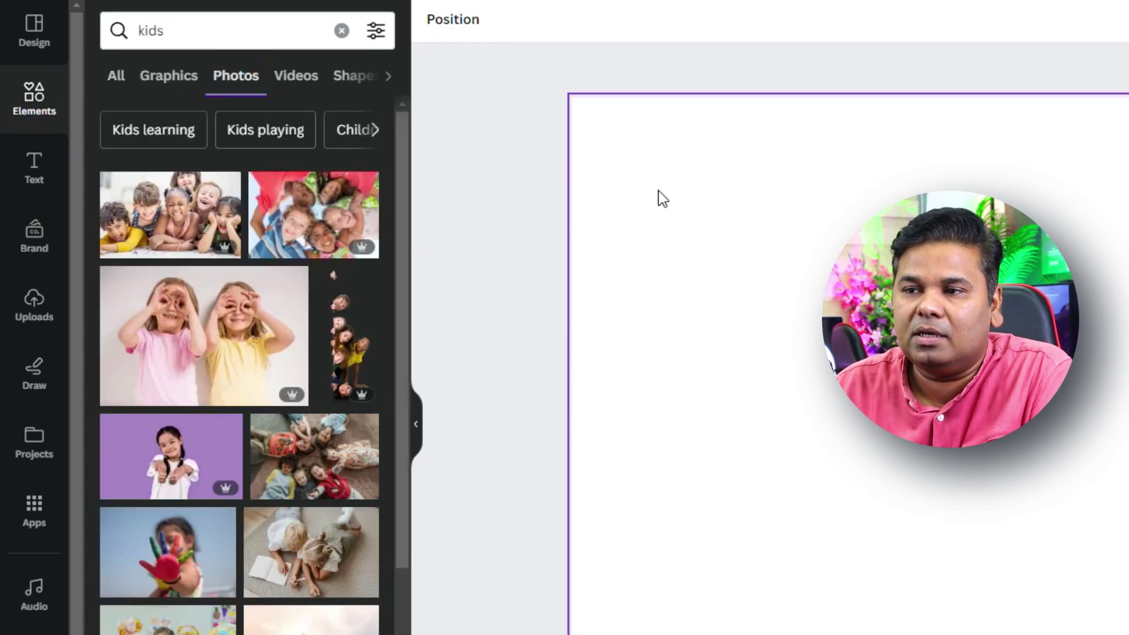
pyautogui.click(176, 459)
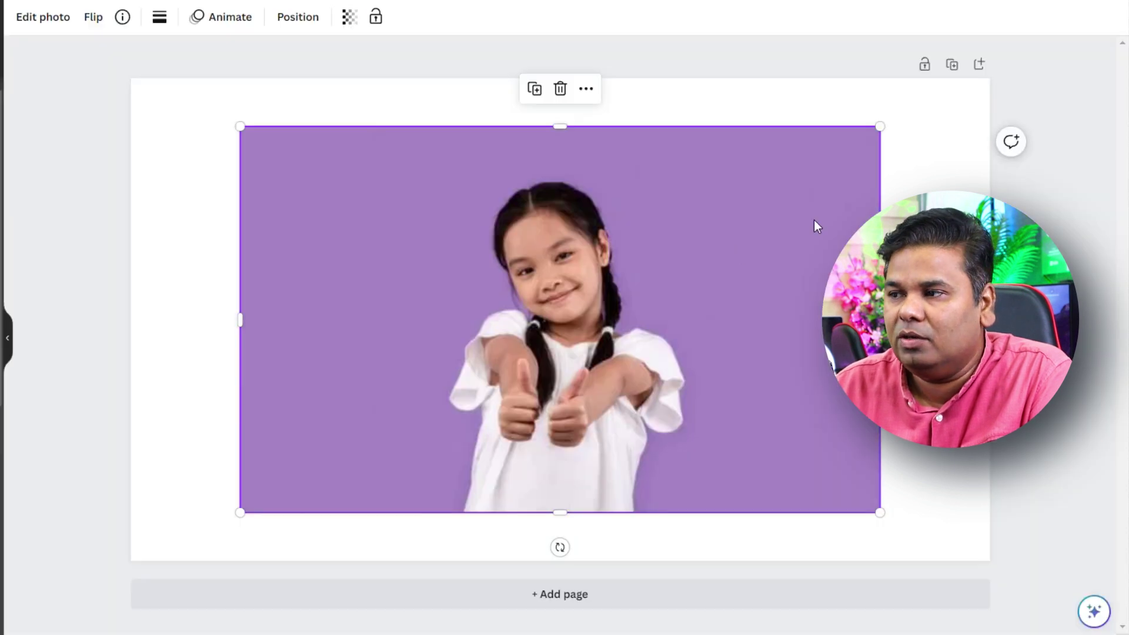
# - Strip the girl photo's purple background with BG Remover, then enlarge and reposition it
pyautogui.moveTo(879, 127); pyautogui.dragTo(945, 86)
pyautogui.moveTo(839, 187); pyautogui.dragTo(806, 206)
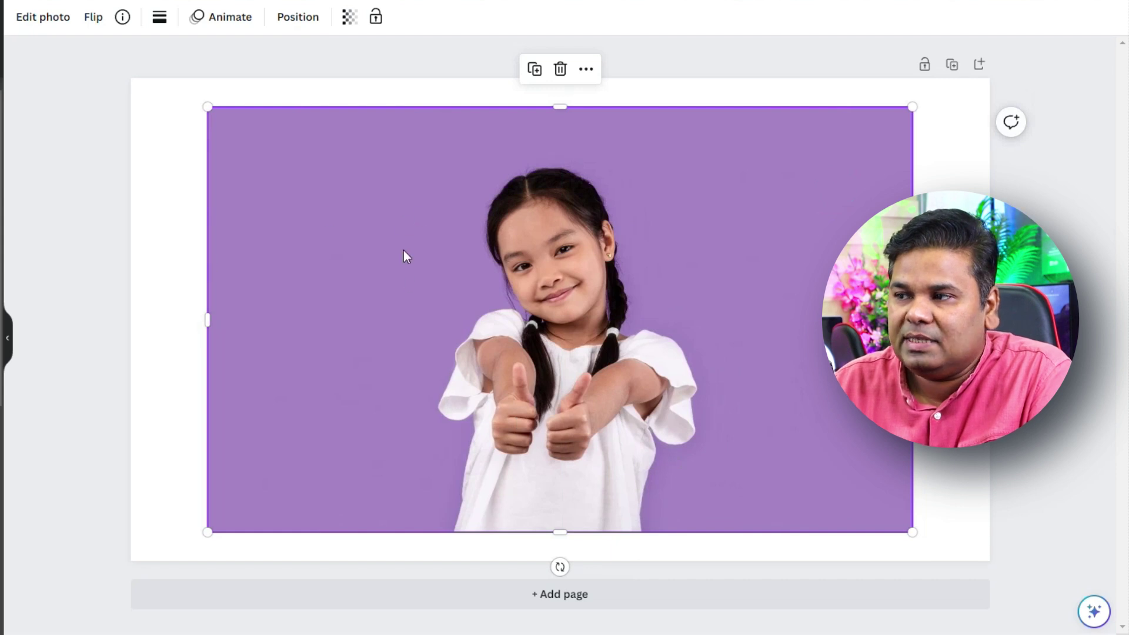
pyautogui.click(54, 25)
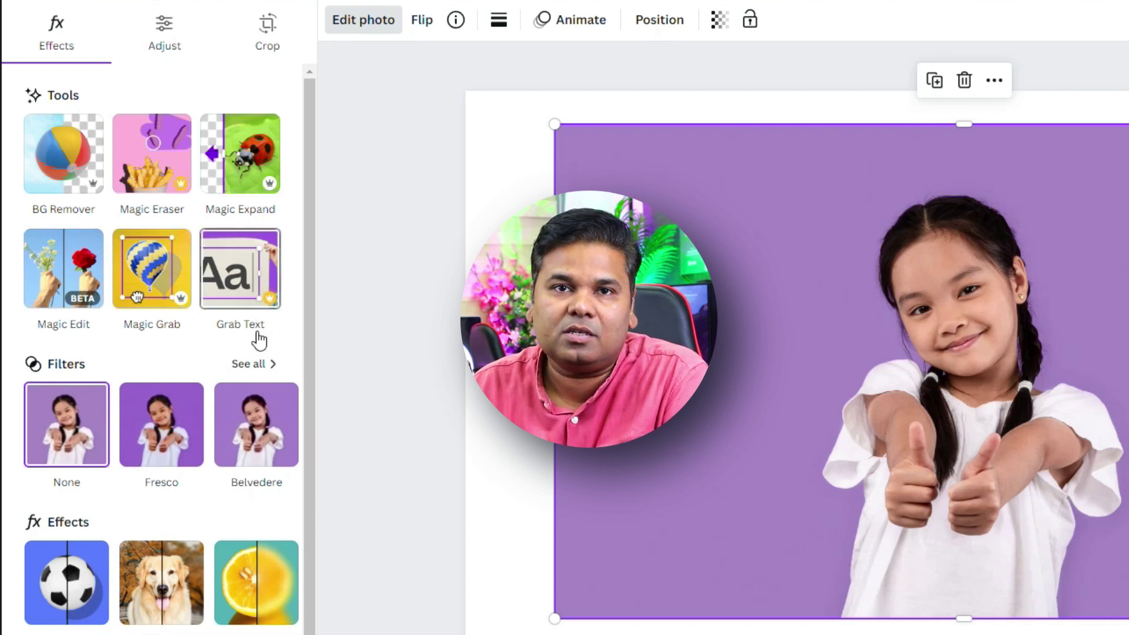
pyautogui.click(62, 160)
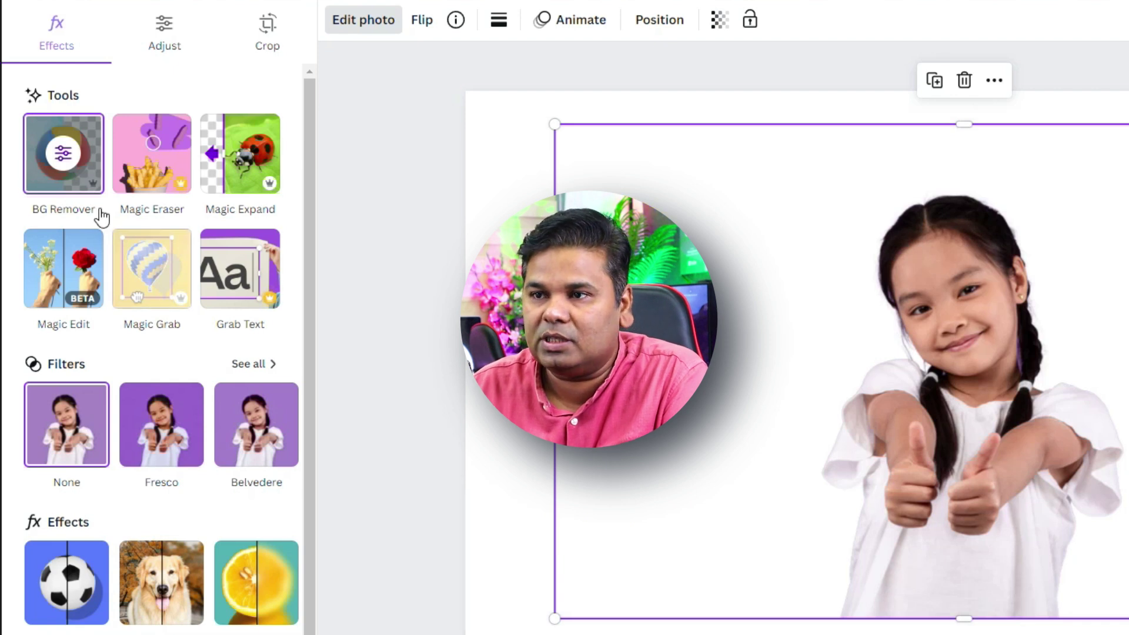
pyautogui.moveTo(1011, 358); pyautogui.dragTo(1006, 385)
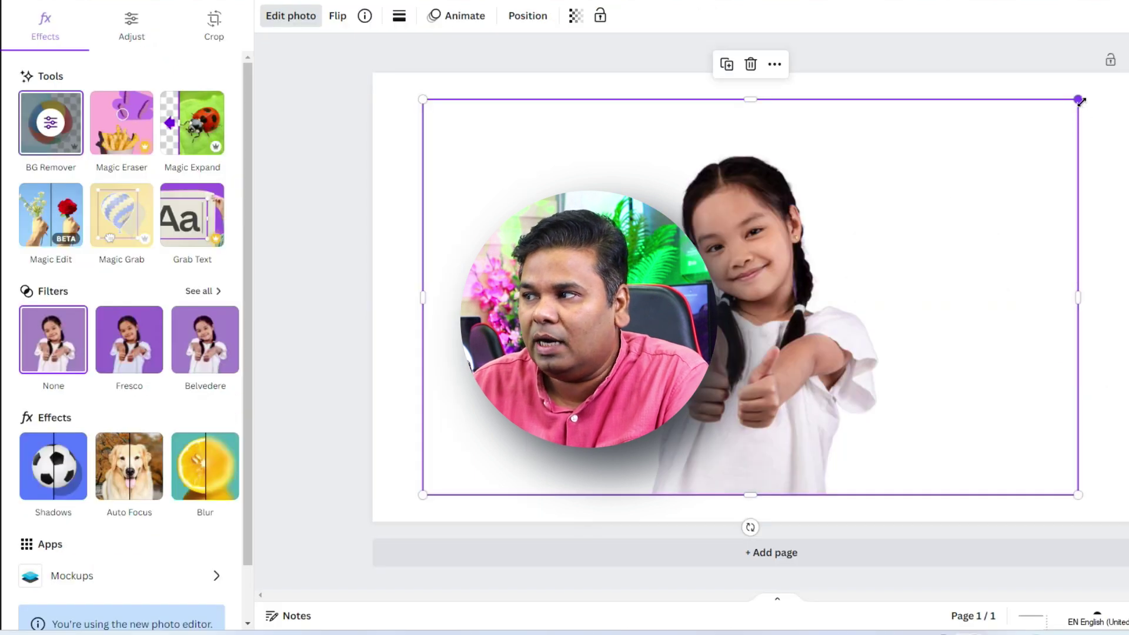
pyautogui.moveTo(1079, 101)
pyautogui.mouseDown()
pyautogui.moveTo(1128, 54)
pyautogui.moveTo(1056, 112)
pyautogui.mouseUp()
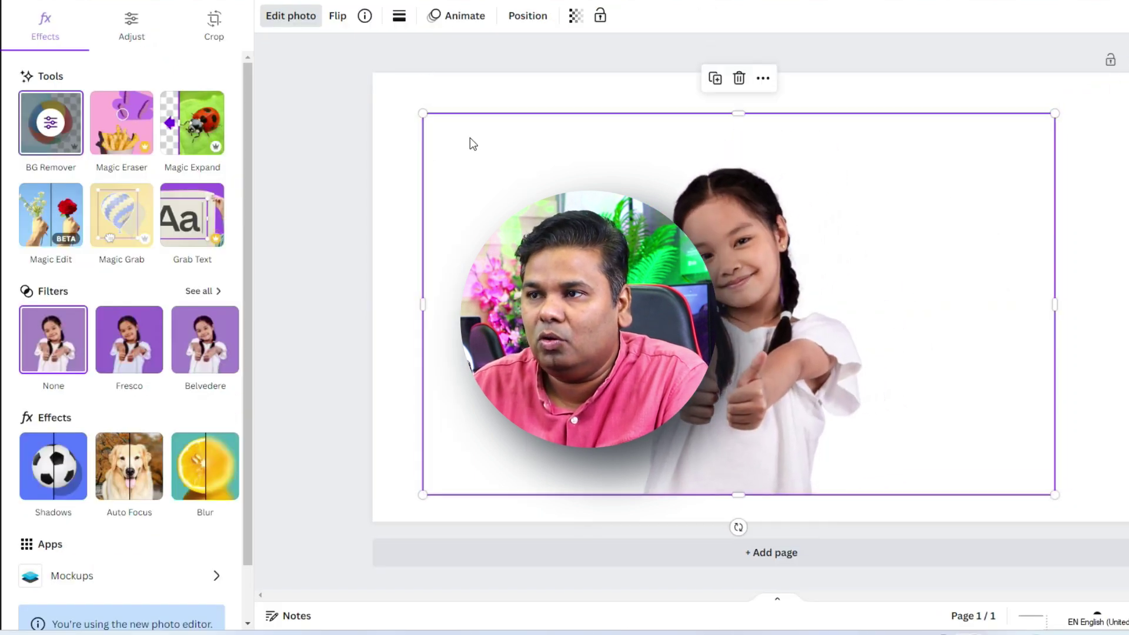
# - Set the page background colour to light blue
pyautogui.click(386, 147)
pyautogui.click(271, 16)
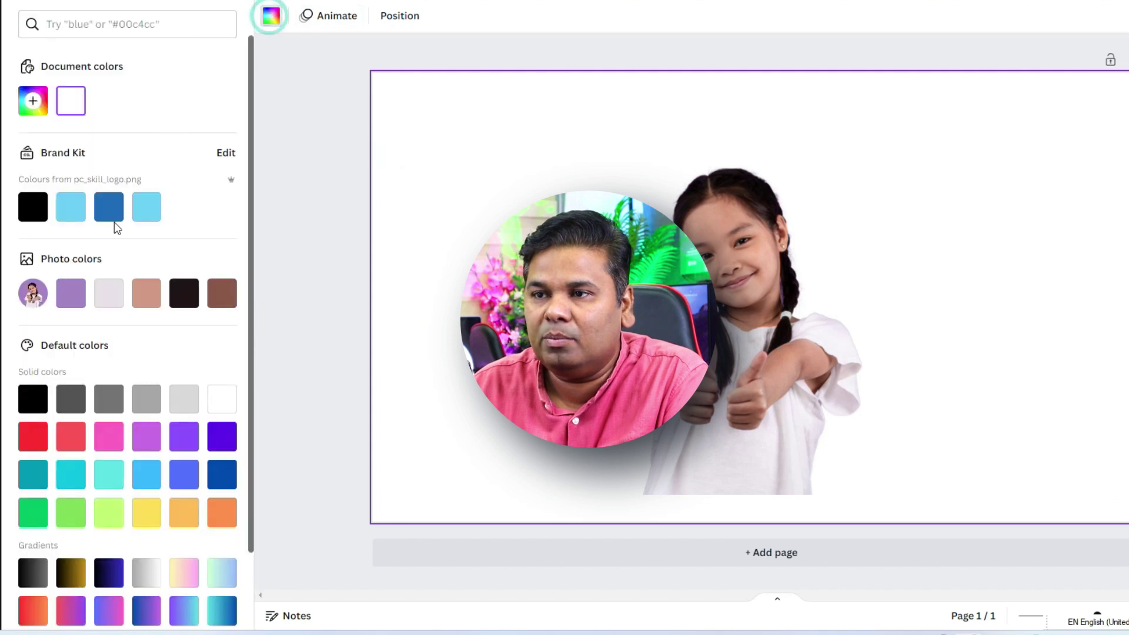
pyautogui.click(109, 208)
pyautogui.click(145, 207)
# - Trim the girl photo's left and right sides inward and move it left
pyautogui.click(831, 222)
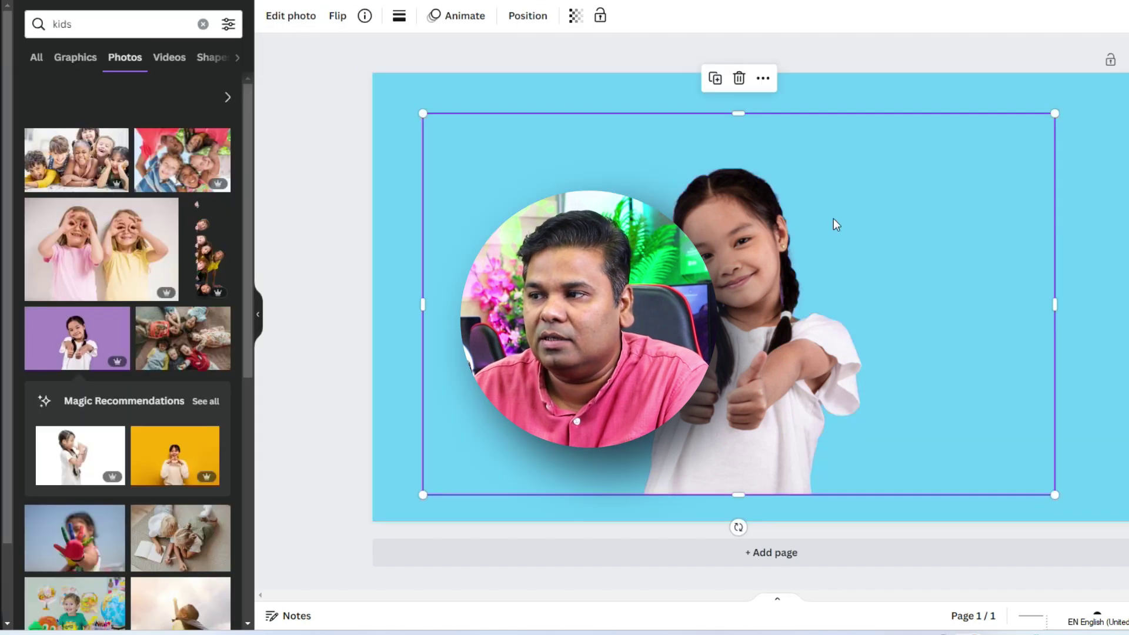
pyautogui.moveTo(1054, 304); pyautogui.dragTo(904, 304)
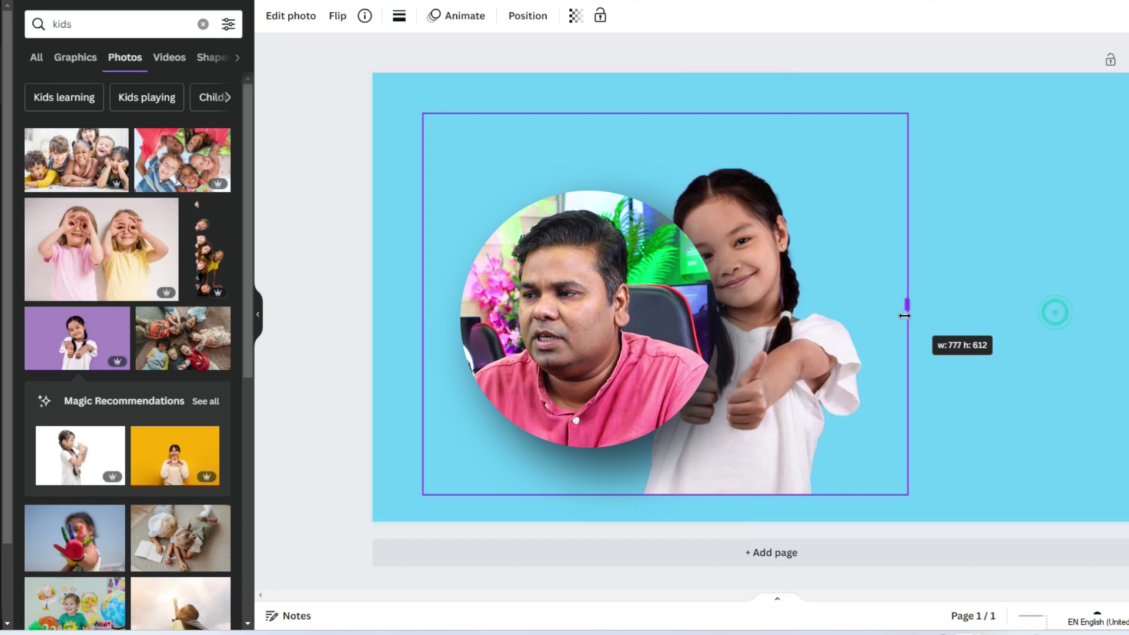
pyautogui.moveTo(420, 301); pyautogui.dragTo(615, 304)
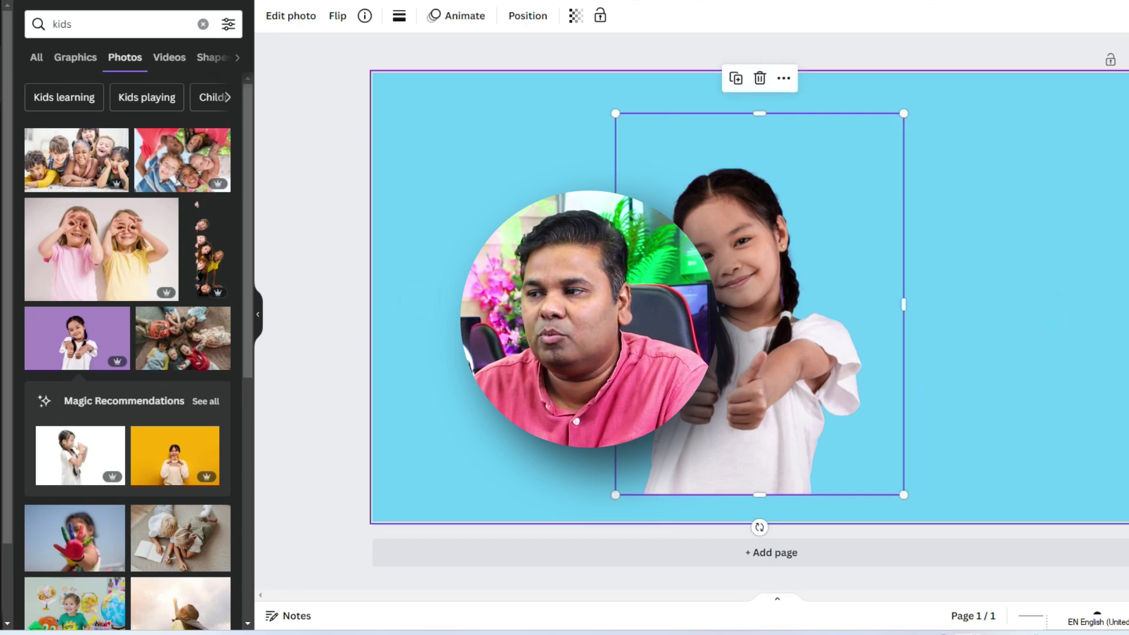
pyautogui.moveTo(789, 269); pyautogui.dragTo(634, 284)
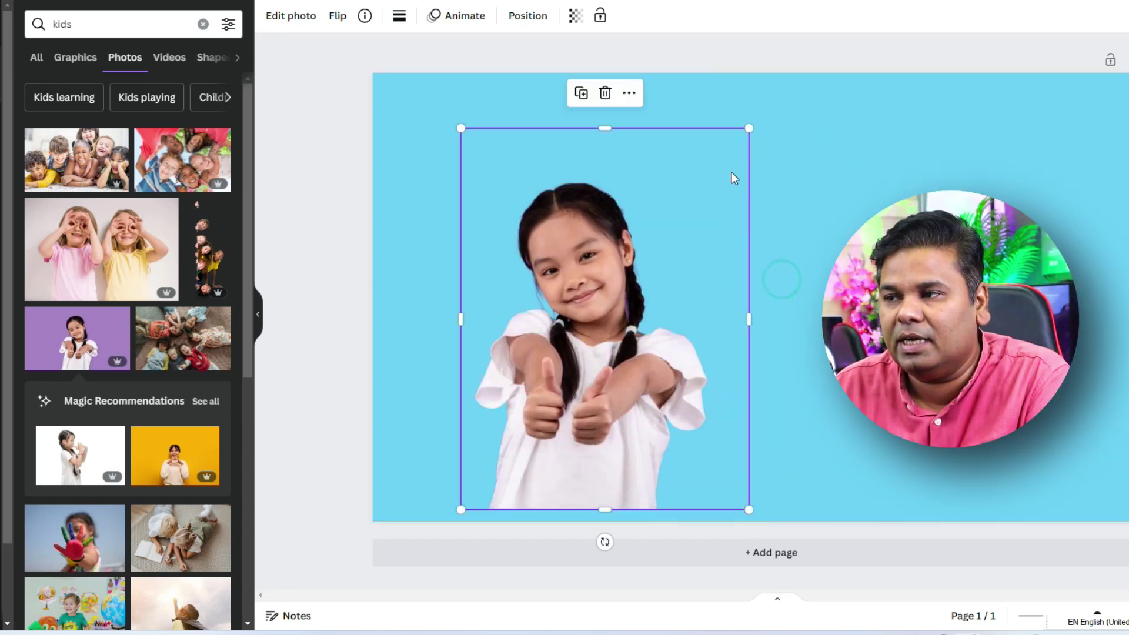
# - Enlarge the girl cut-out past the top and bottom page edges, then delete it
pyautogui.click(753, 131)
pyautogui.click(695, 168)
pyautogui.moveTo(750, 128); pyautogui.dragTo(816, 39)
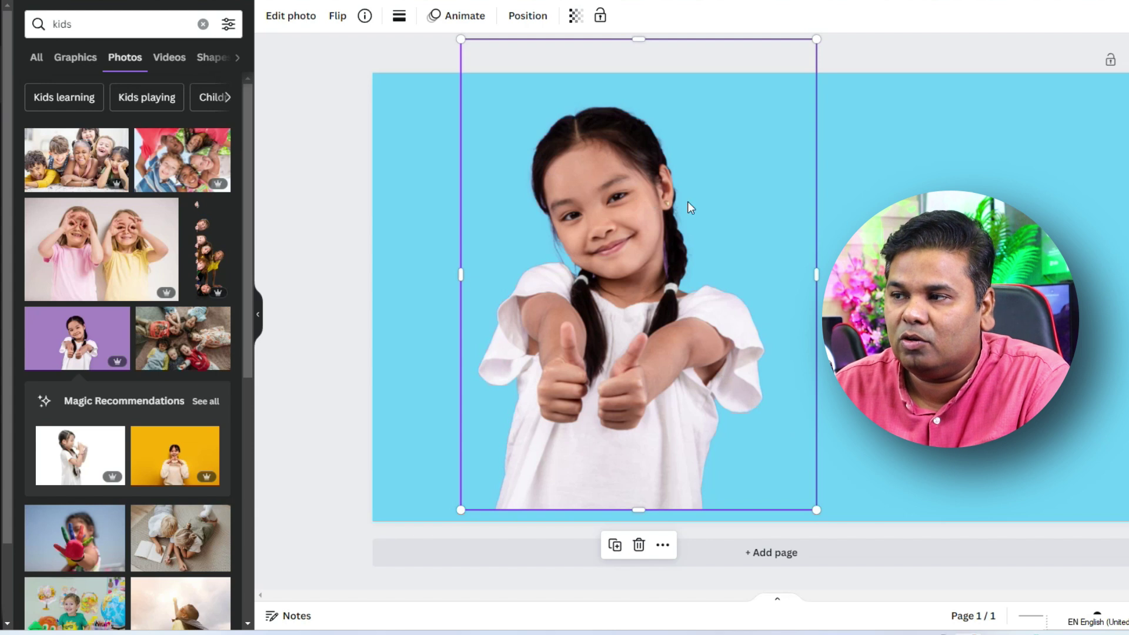
pyautogui.moveTo(816, 40); pyautogui.dragTo(937, 24)
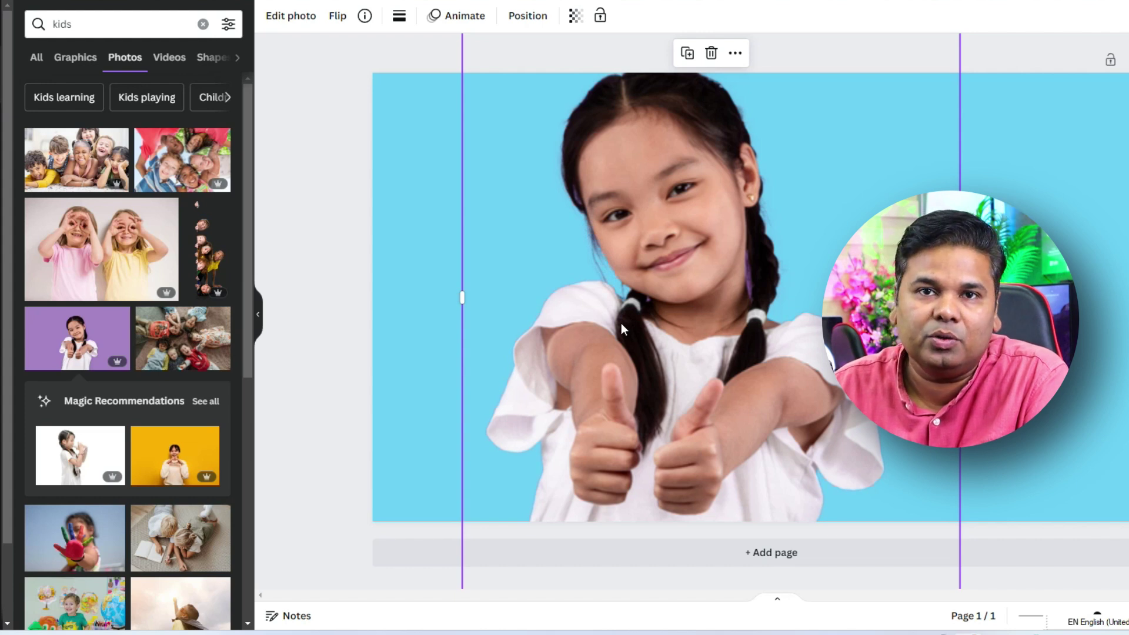
pyautogui.press('Delete')
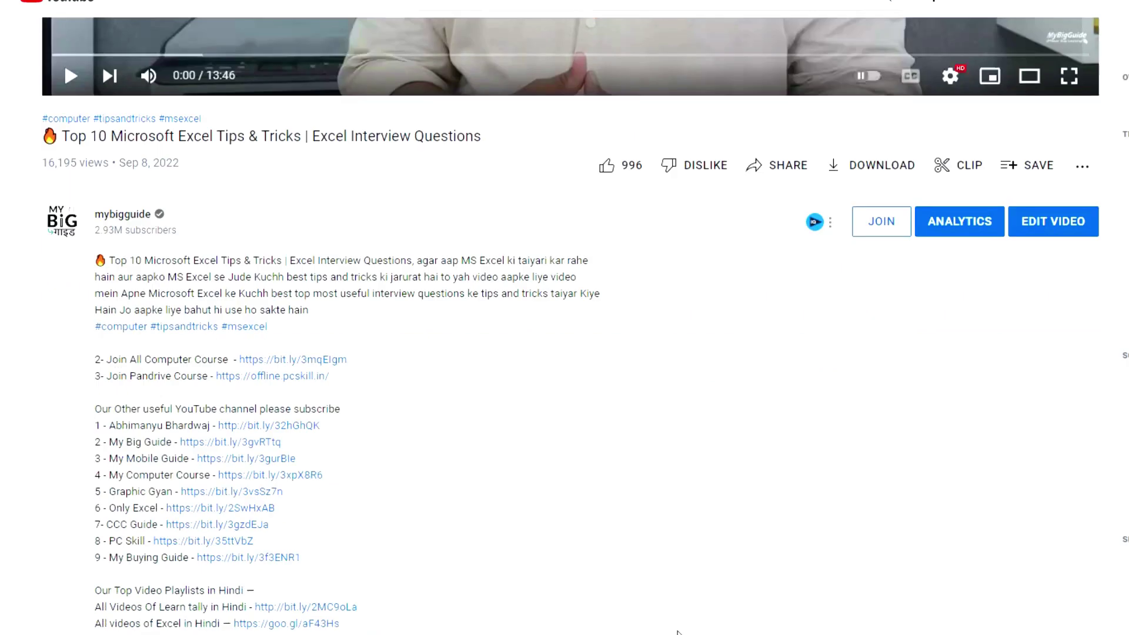
# - Open the PC Skill pendrive course page and buy the A to Z Computer Mastery course
pyautogui.scroll(-2, 677, 632)
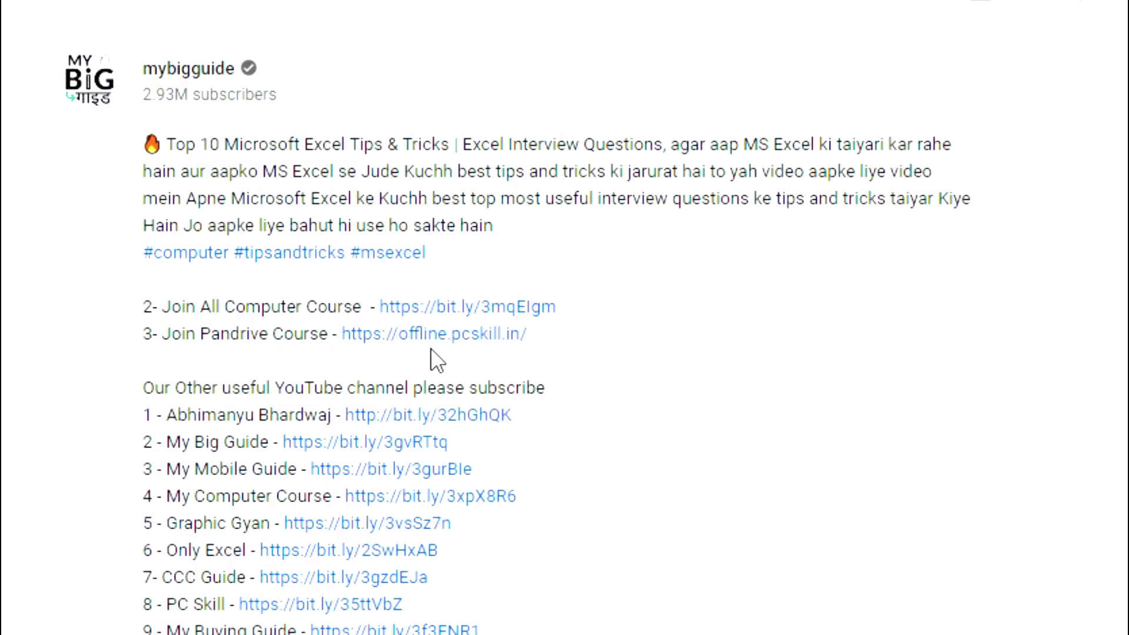
pyautogui.click(464, 334)
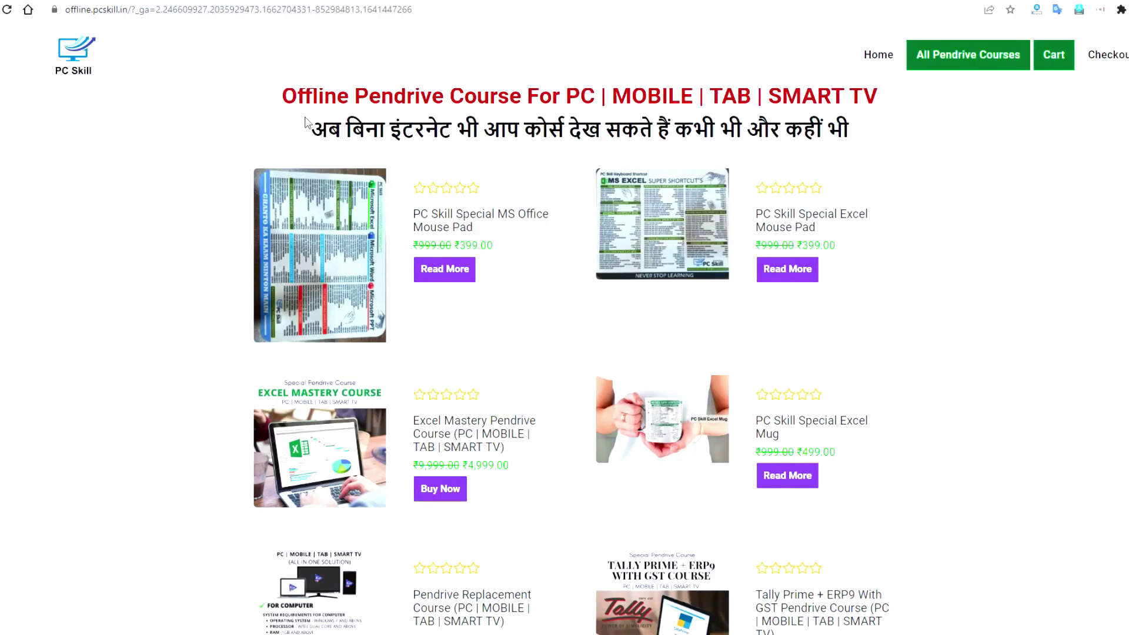
pyautogui.scroll(-5, 1052, 300)
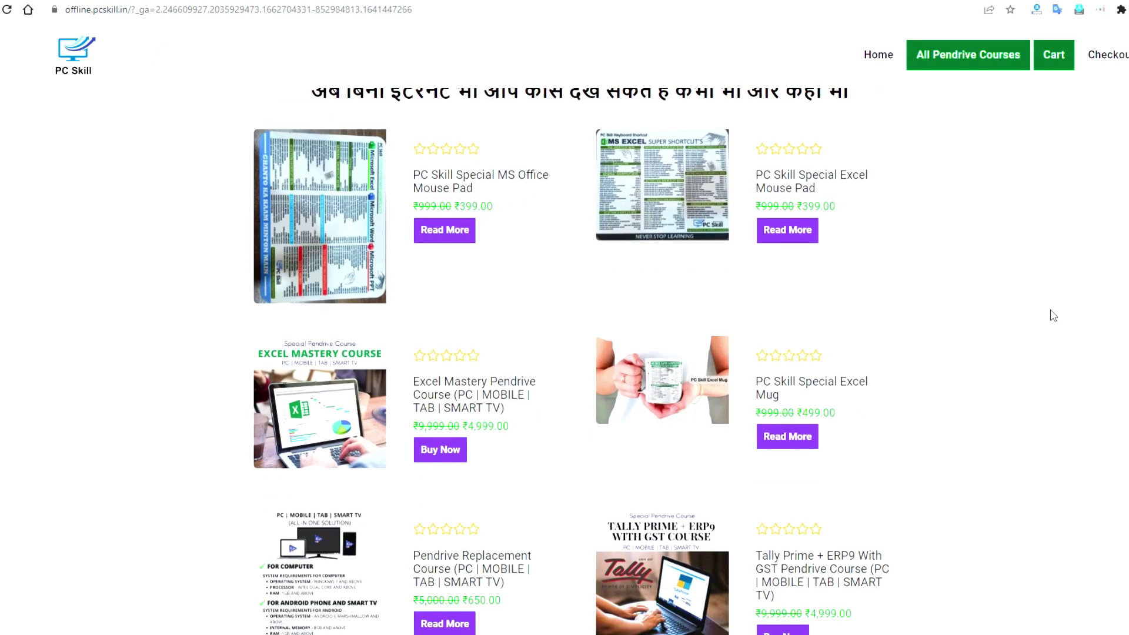
pyautogui.scroll(2, 1053, 316)
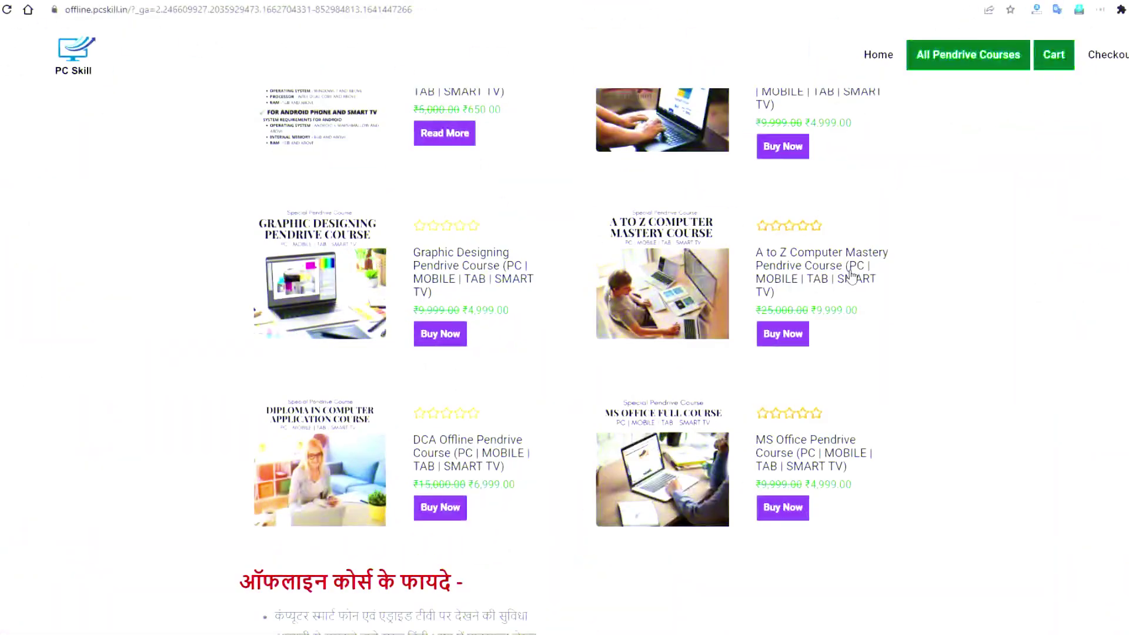
pyautogui.click(785, 348)
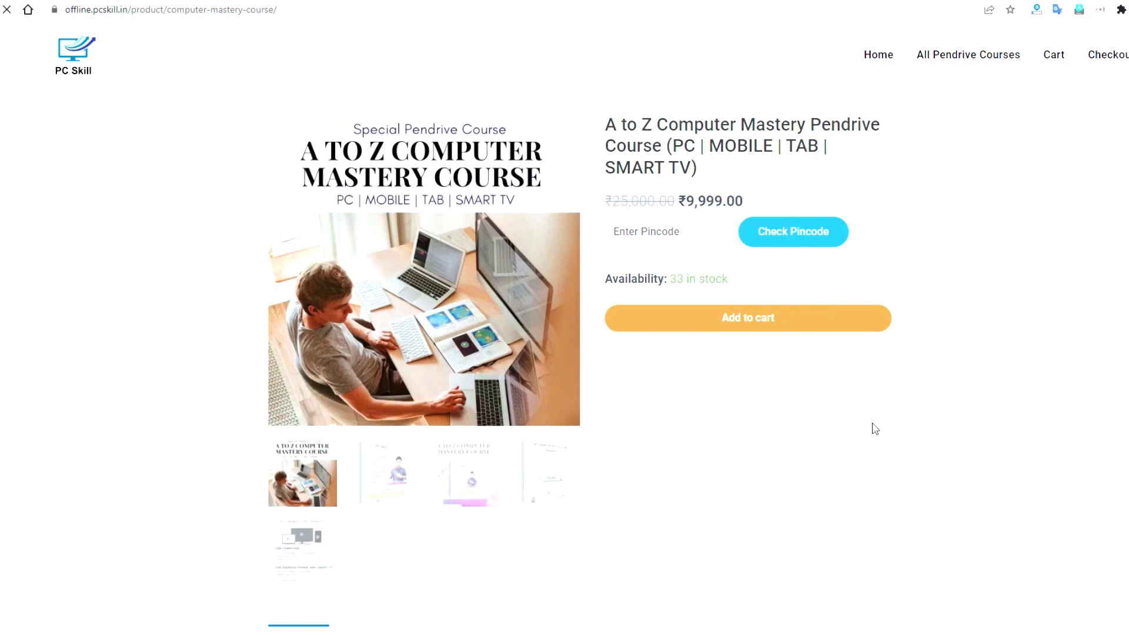
# - Apply coupon 99pc22 in the cart, bringing the total to ₹2,499.75
pyautogui.click(1053, 56)
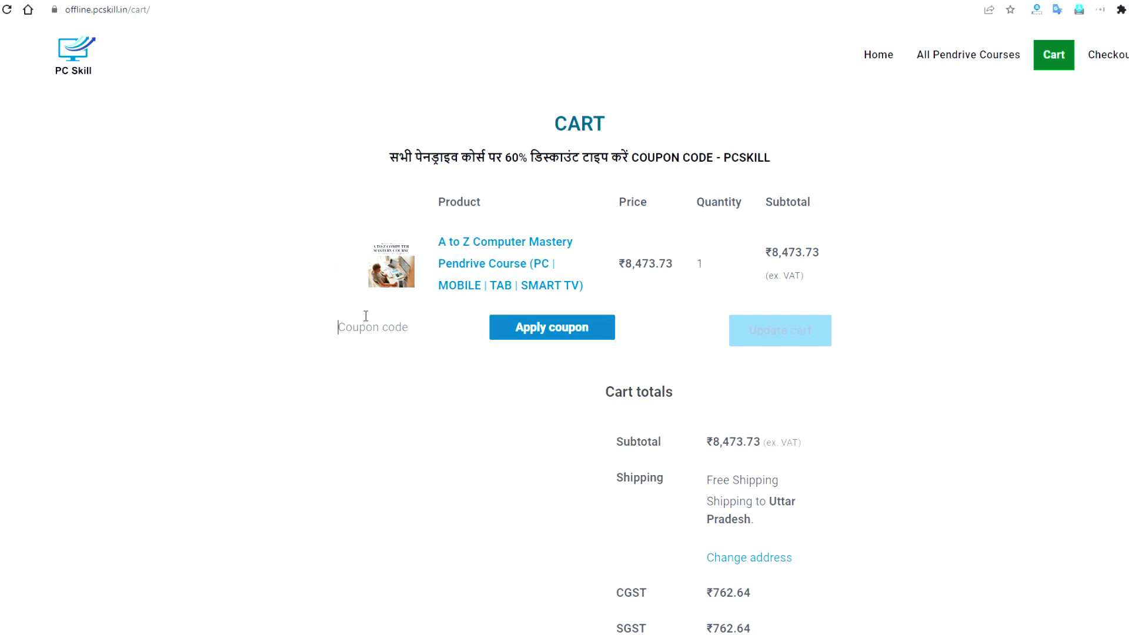
pyautogui.write('99pc22')
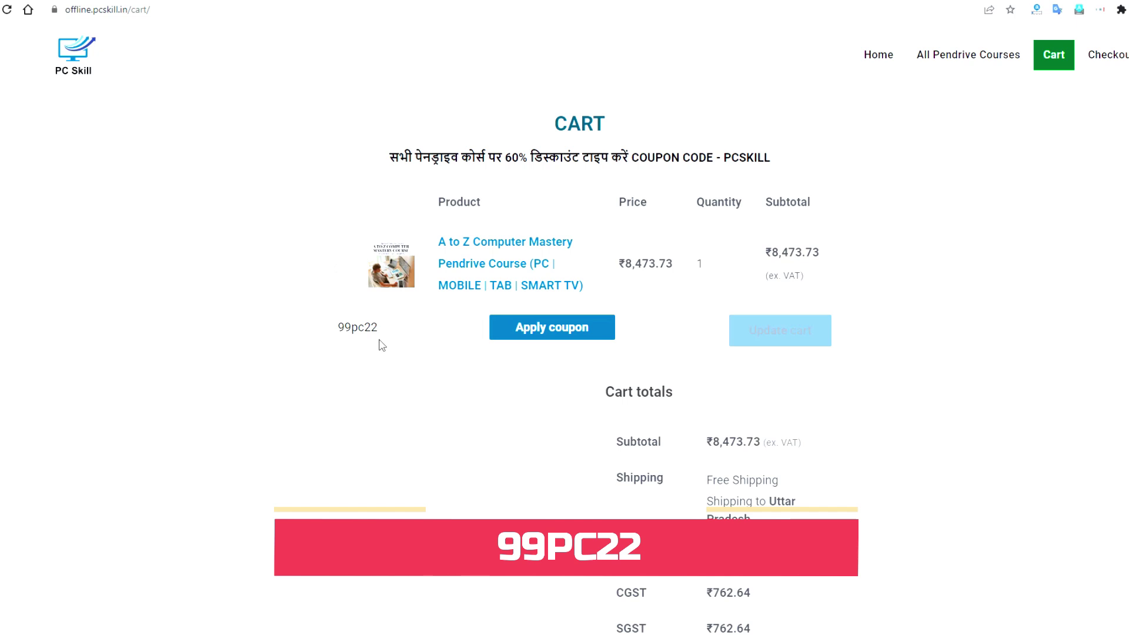
pyautogui.click(572, 330)
pyautogui.scroll(-4, 1021, 444)
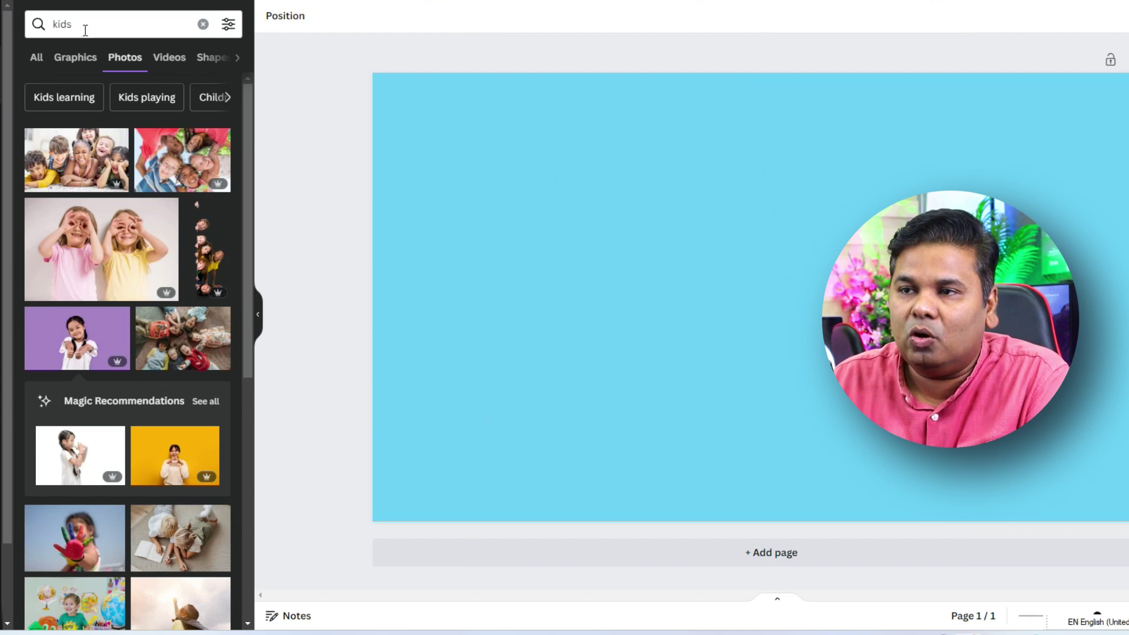
# - Search photos for 'man' and add the blue-shirt man photo, enlarging it slightly
pyautogui.click(85, 29)
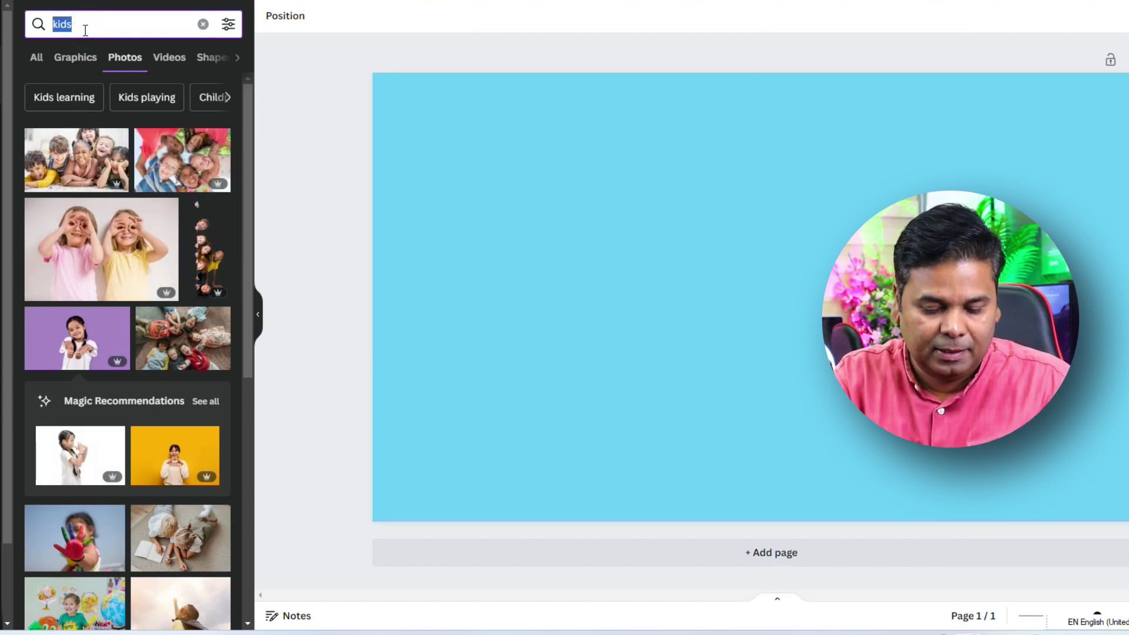
pyautogui.write('man')
pyautogui.press('Return')
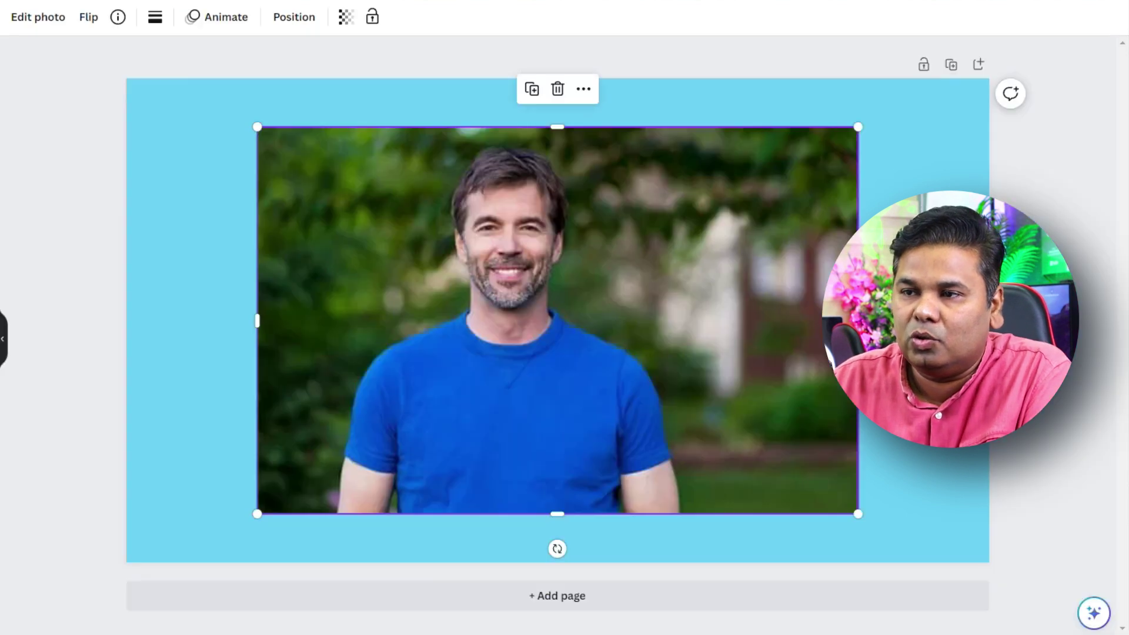
pyautogui.click(157, 176)
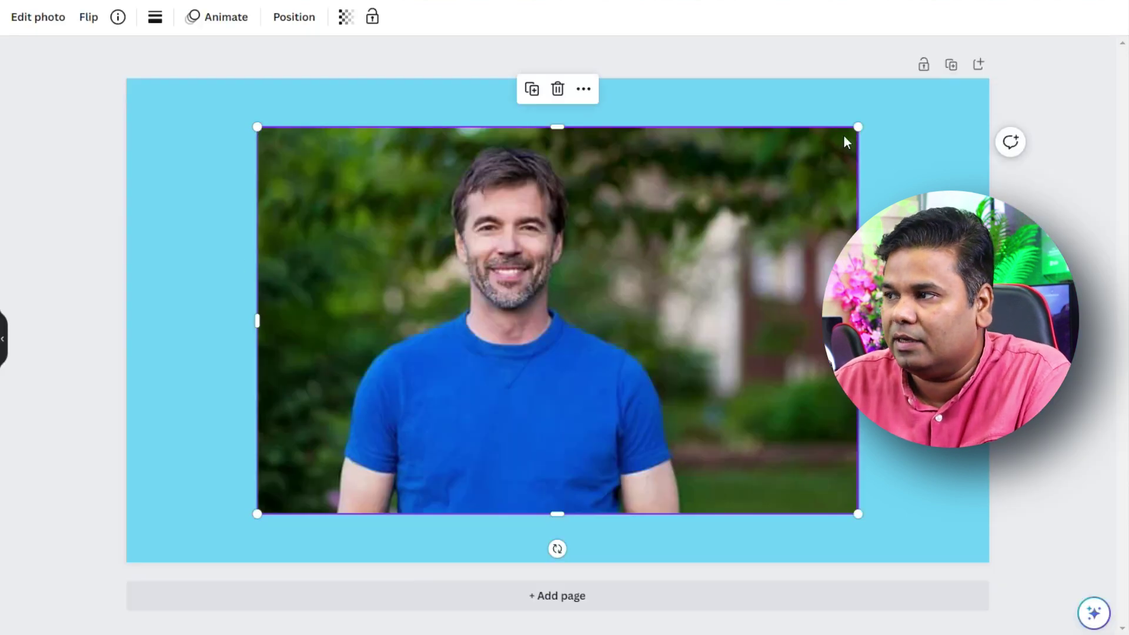
pyautogui.moveTo(858, 126); pyautogui.dragTo(866, 121)
# - Add the photo of the man at a laptop and enlarge it
pyautogui.click(56, 27)
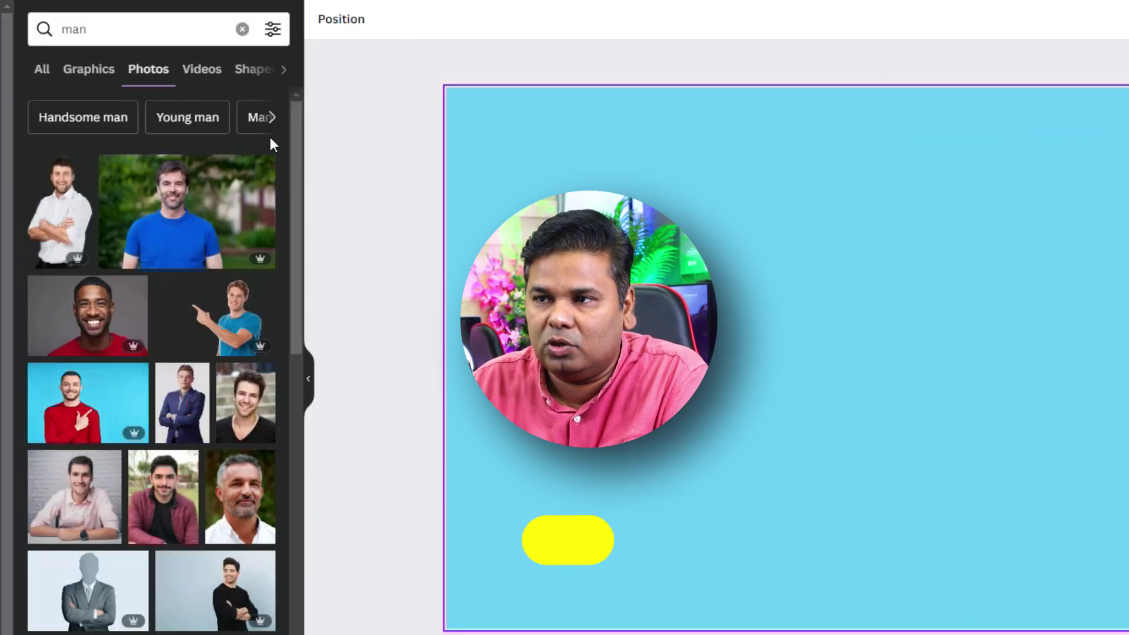
pyautogui.scroll(-5, 157, 529)
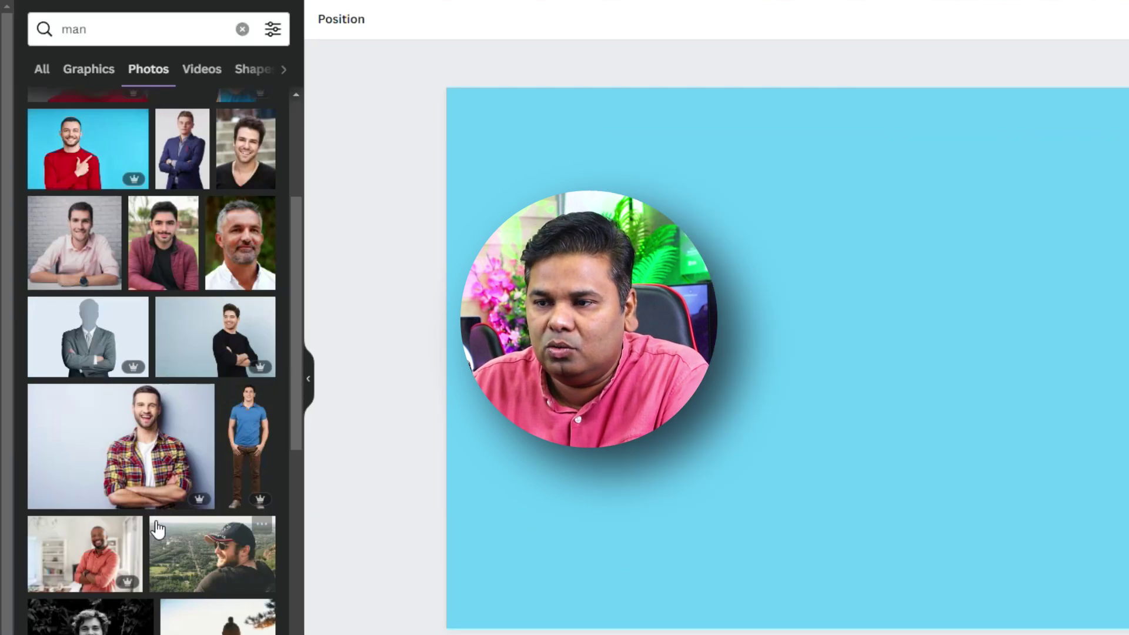
pyautogui.scroll(-5, 70, 585)
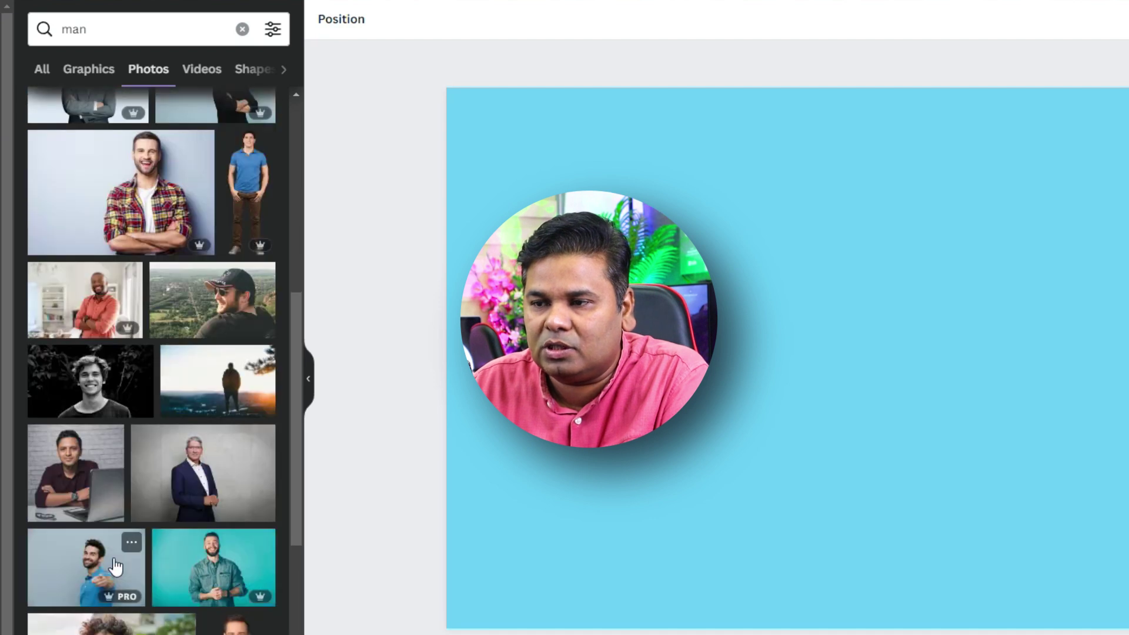
pyautogui.click(76, 477)
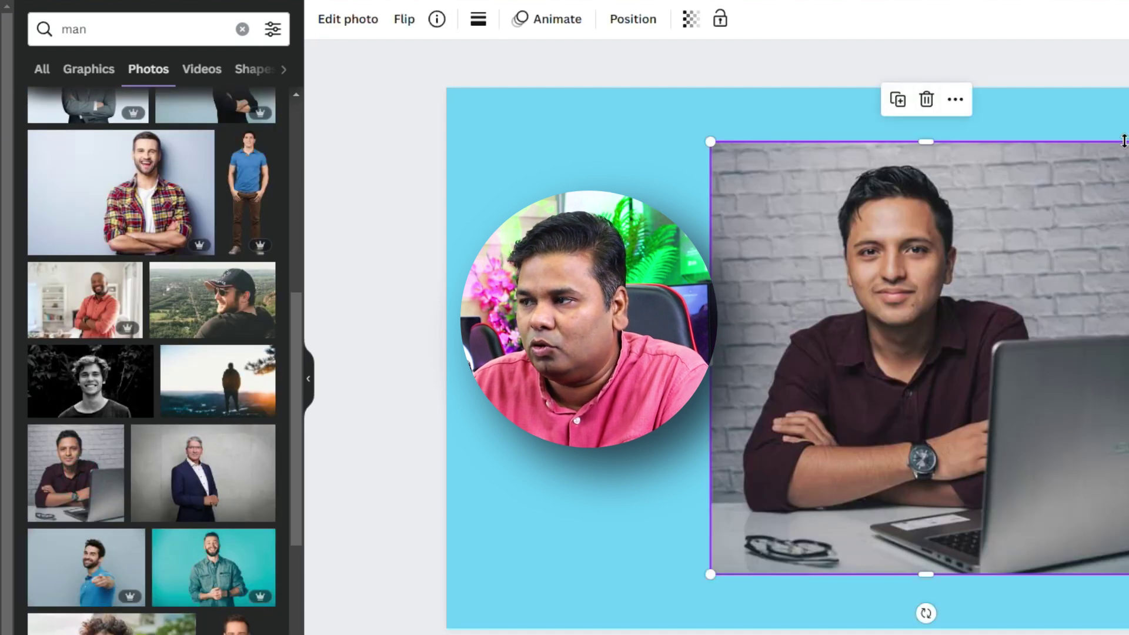
pyautogui.moveTo(1072, 214); pyautogui.dragTo(1091, 207)
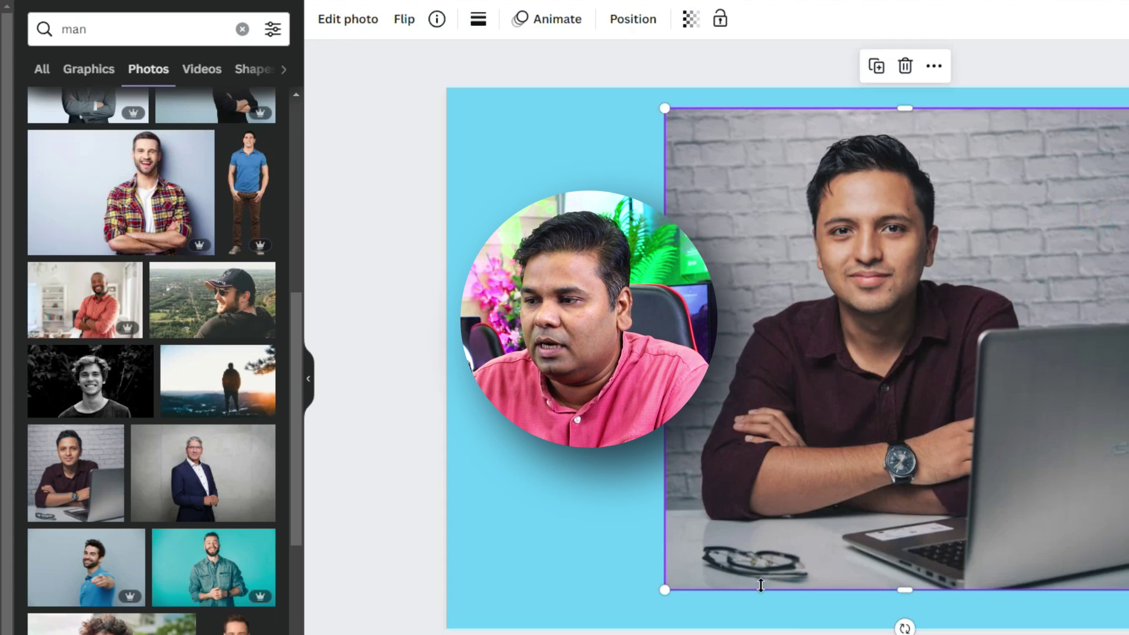
# - Erase the glasses and the desk item with Magic Eraser at brush size 26
pyautogui.click(341, 27)
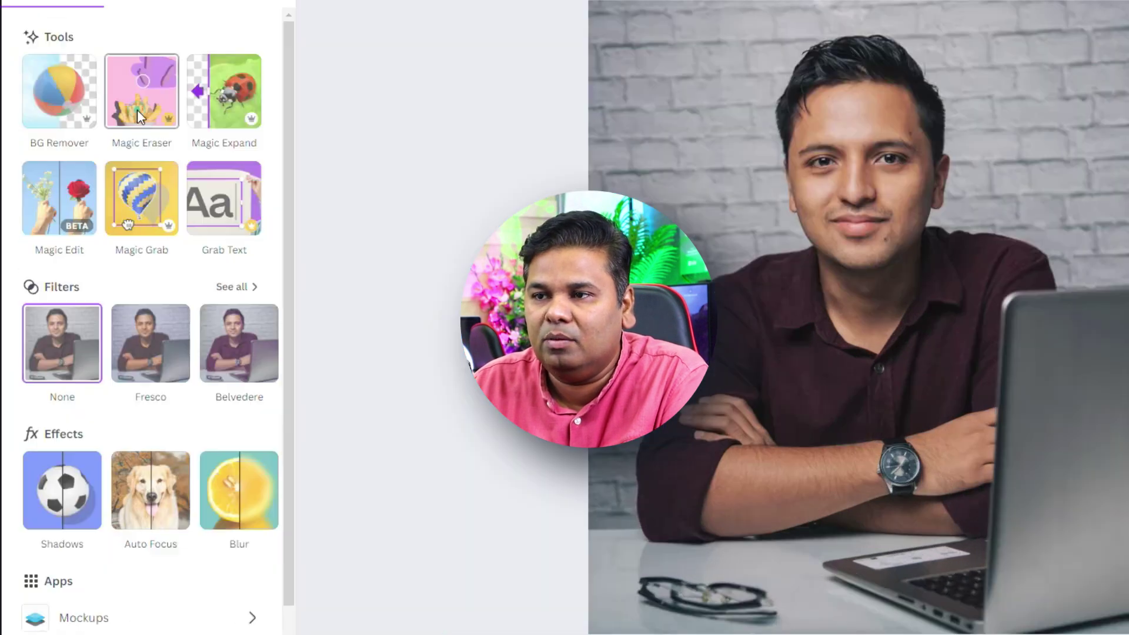
pyautogui.click(141, 175)
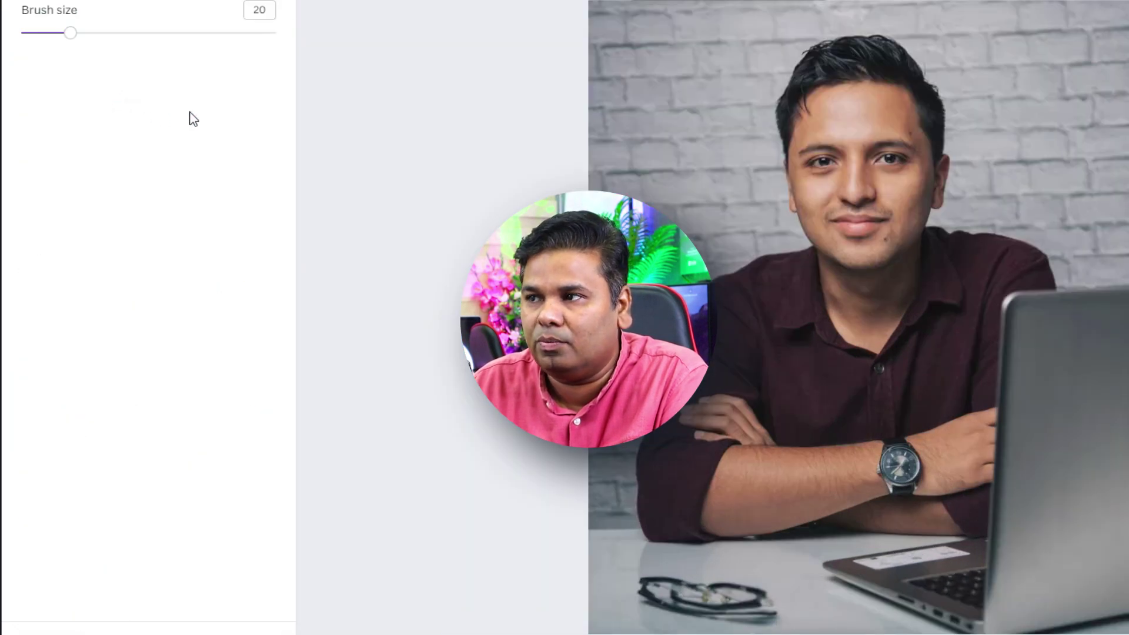
pyautogui.moveTo(81, 38); pyautogui.dragTo(87, 39)
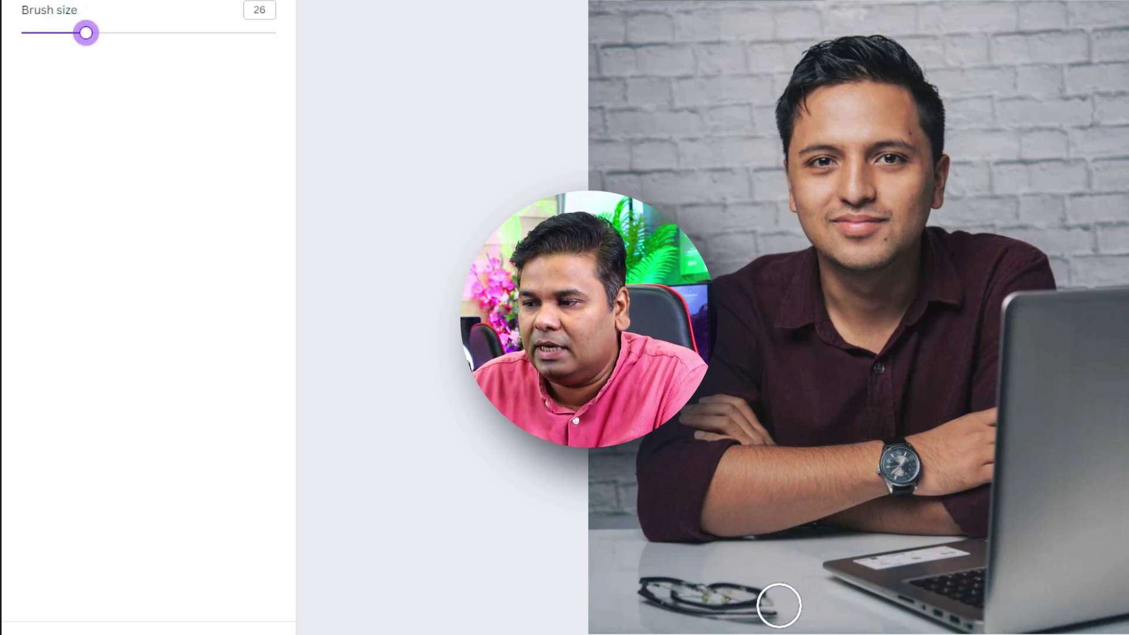
pyautogui.moveTo(779, 605); pyautogui.dragTo(656, 581)
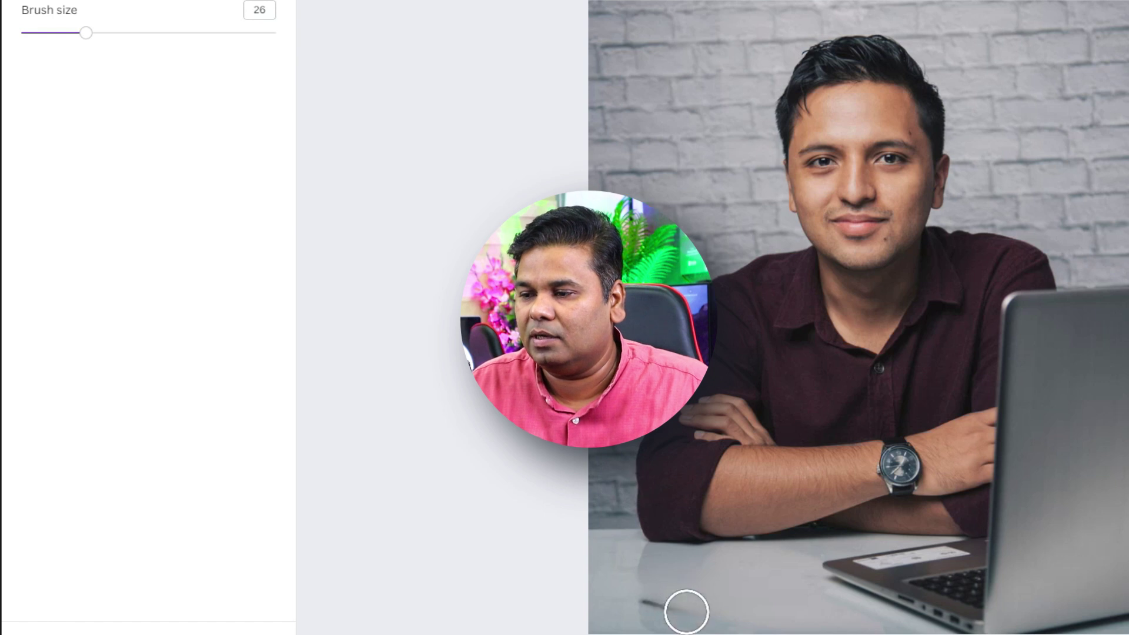
pyautogui.moveTo(686, 611); pyautogui.dragTo(716, 610)
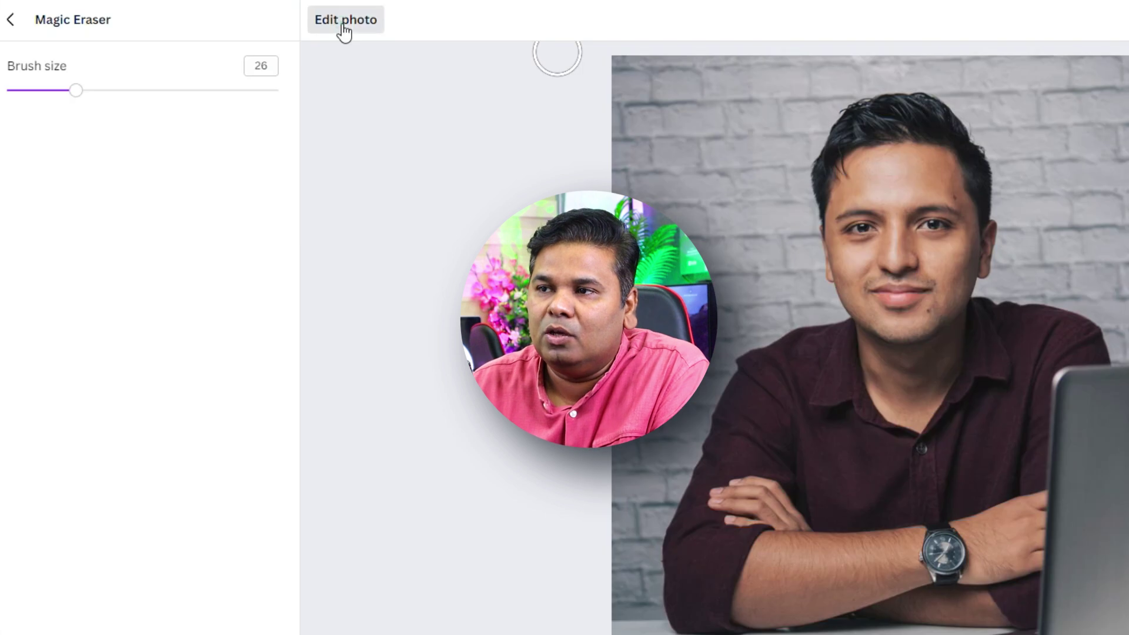
# - Open Magic Expand and browse its size presets, including 2:3 and Freeform
pyautogui.click(346, 19)
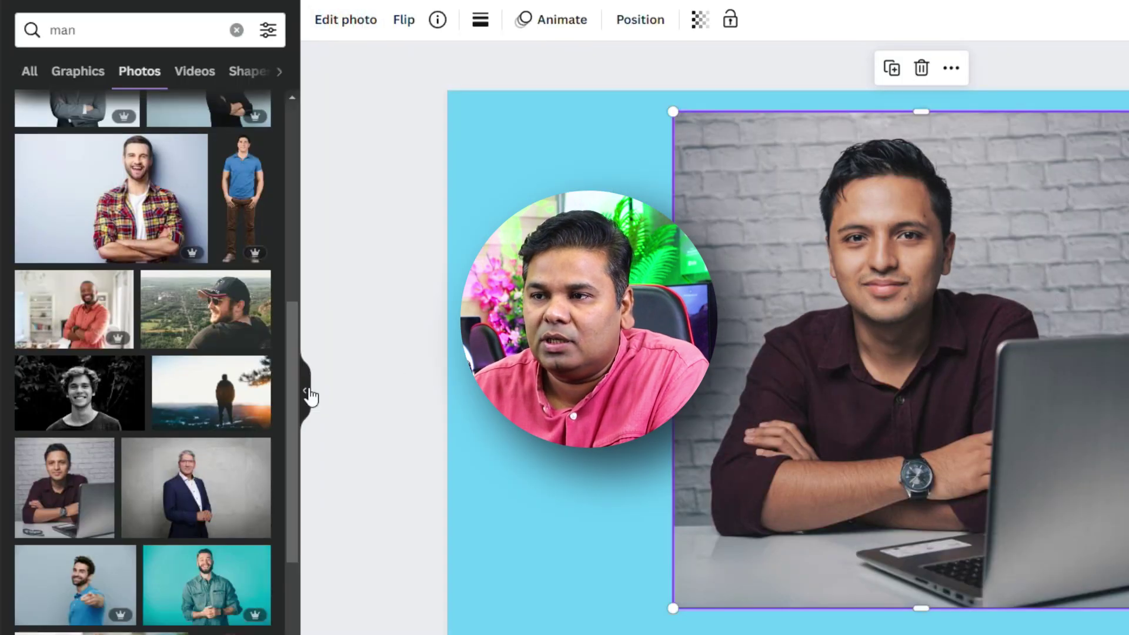
pyautogui.click(345, 22)
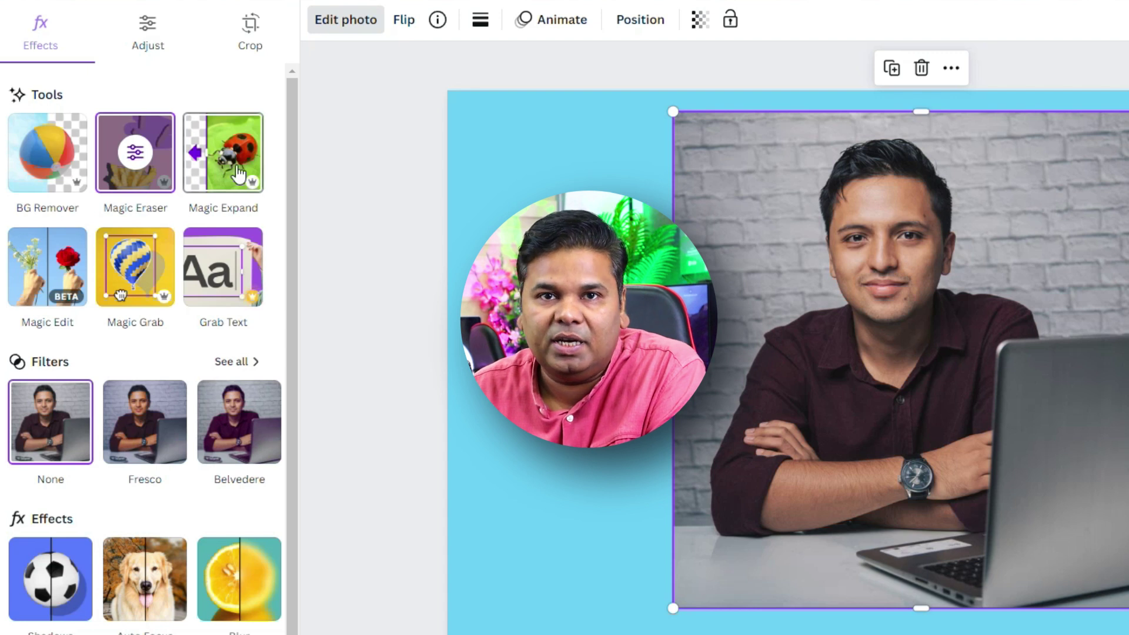
pyautogui.click(346, 19)
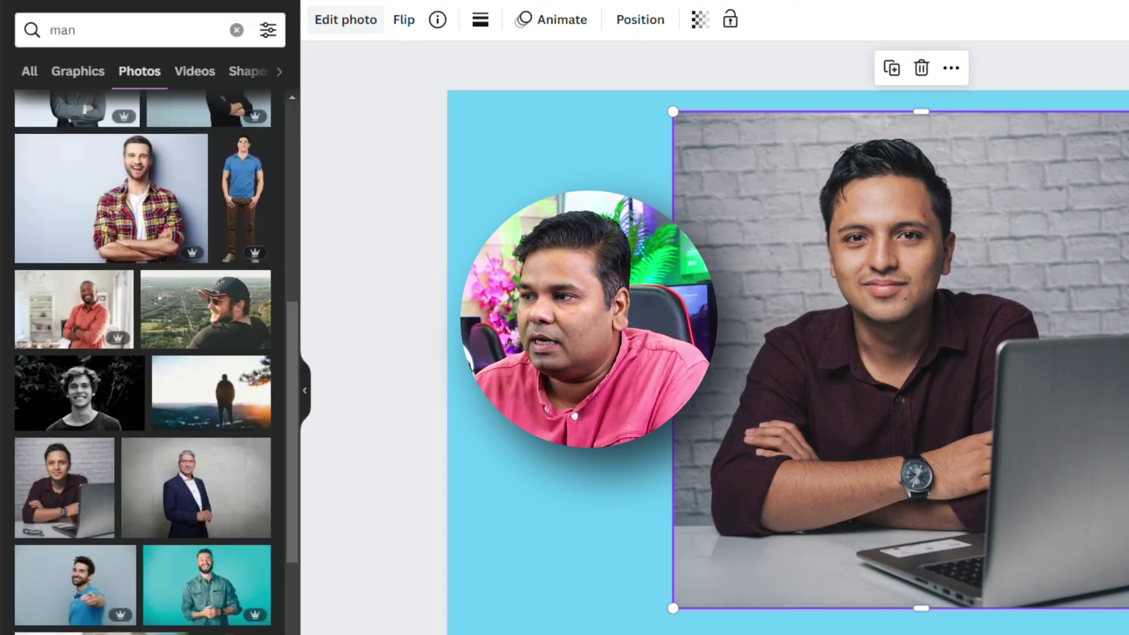
pyautogui.click(353, 23)
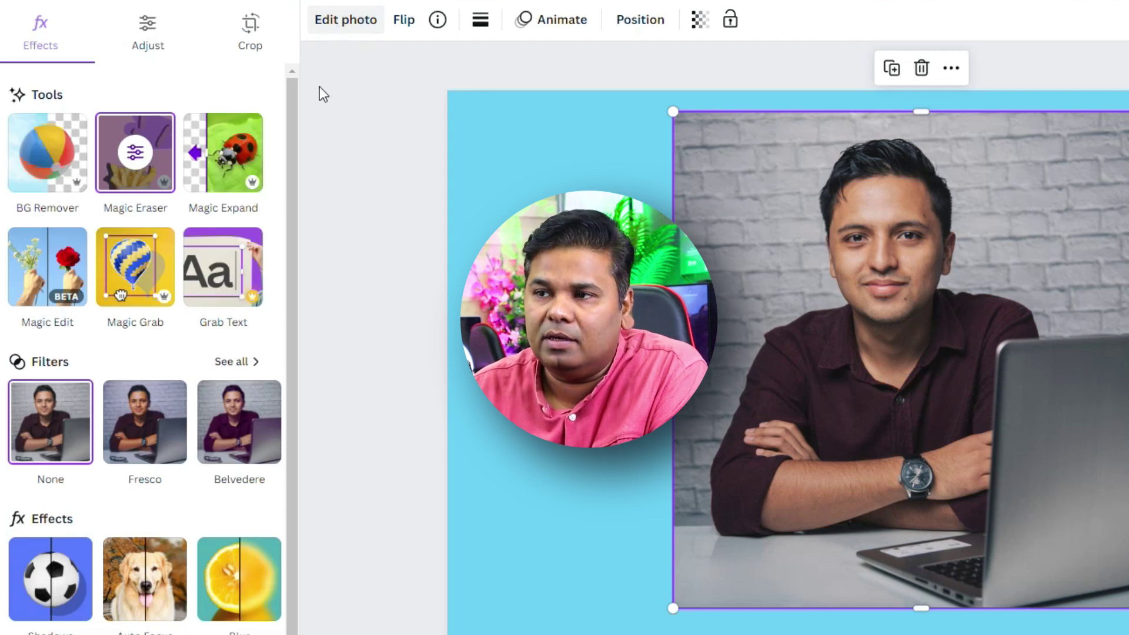
pyautogui.click(227, 162)
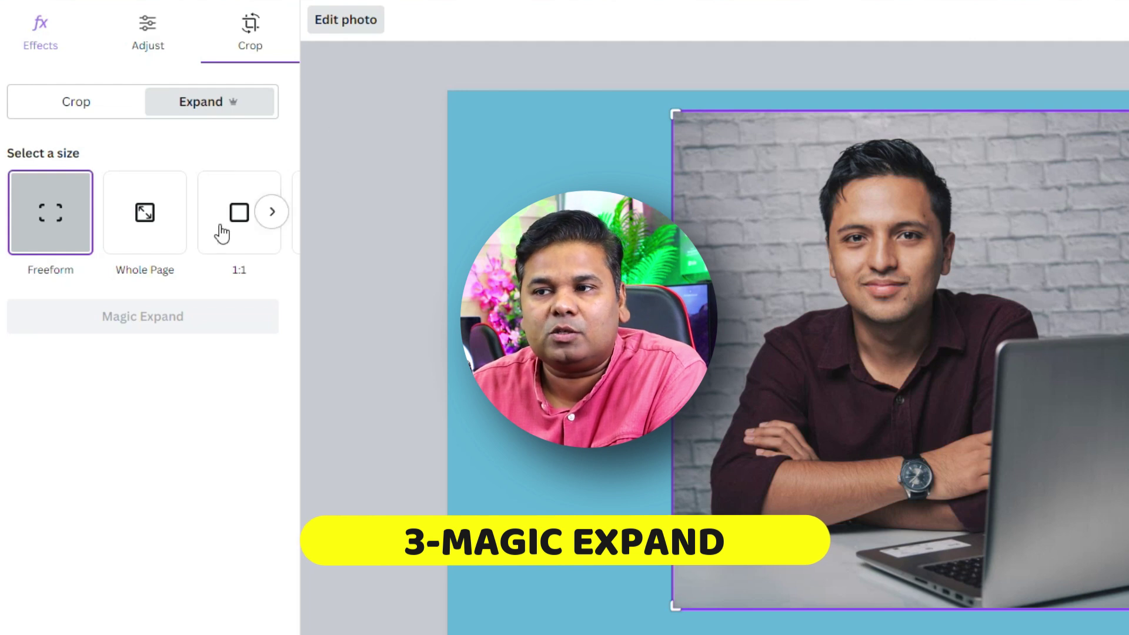
pyautogui.click(276, 215)
pyautogui.click(276, 215)
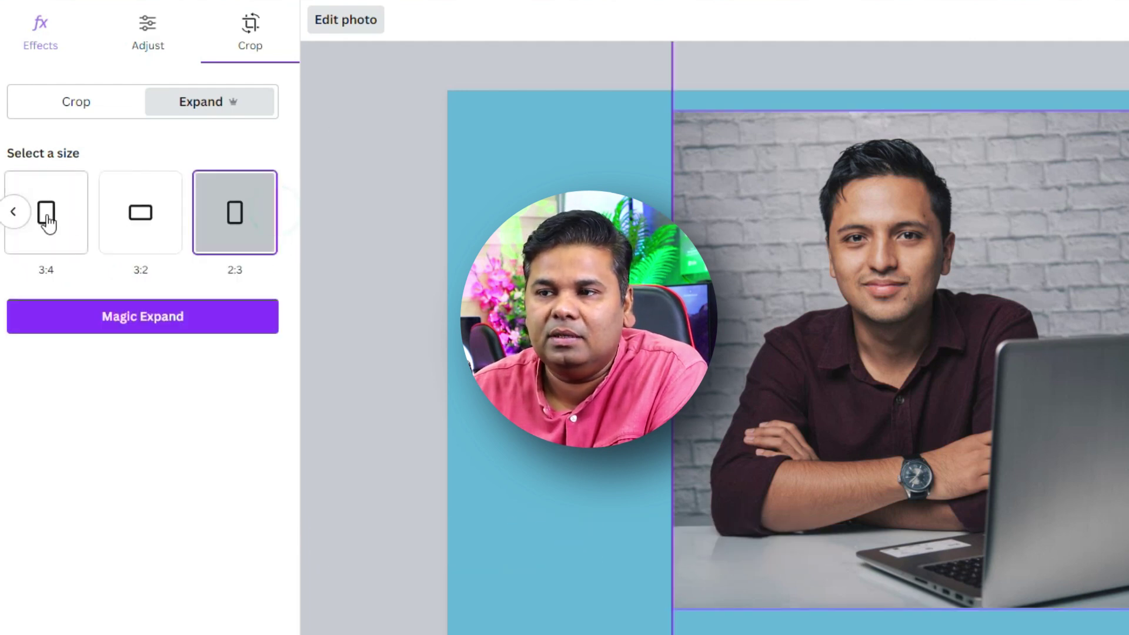
pyautogui.click(14, 214)
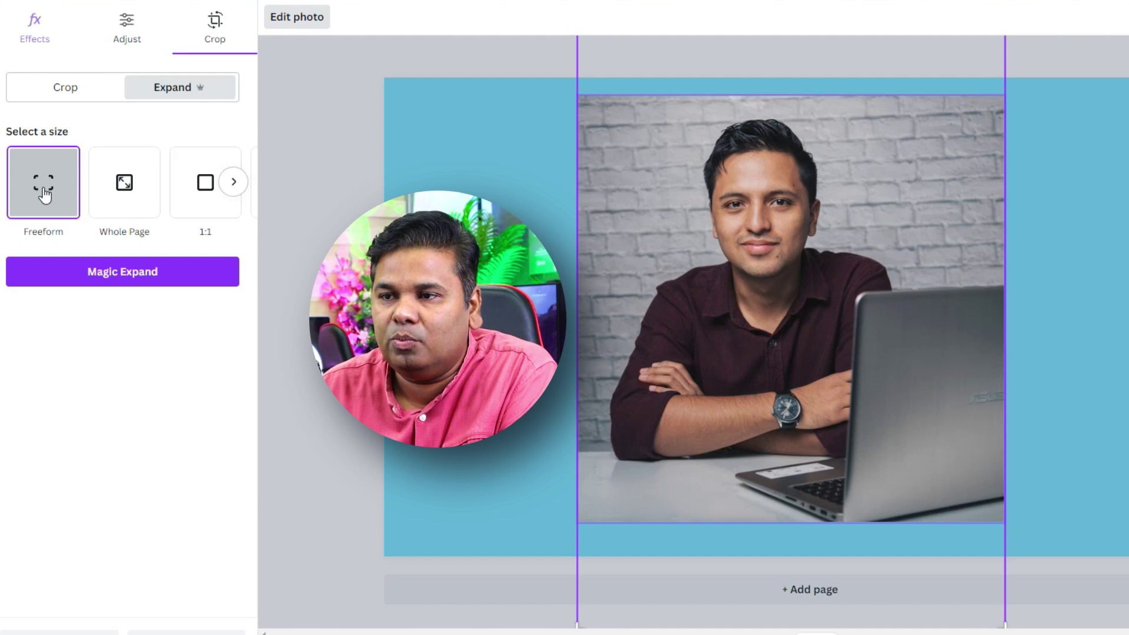
# - Expand the photo to the whole page and compare the generated variants
pyautogui.click(125, 185)
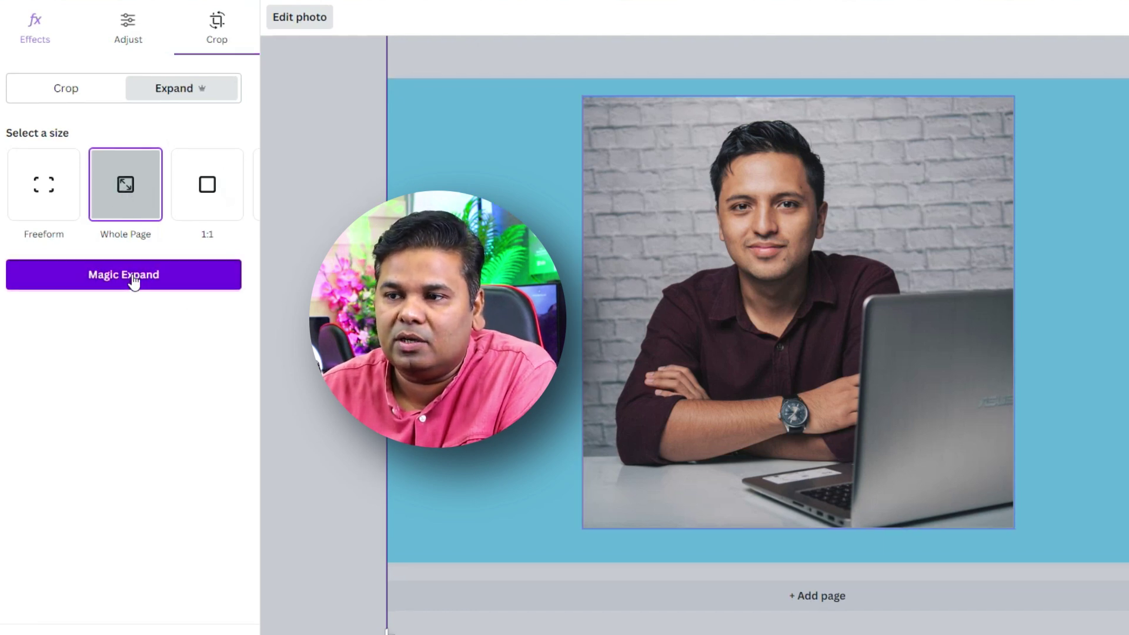
pyautogui.click(133, 277)
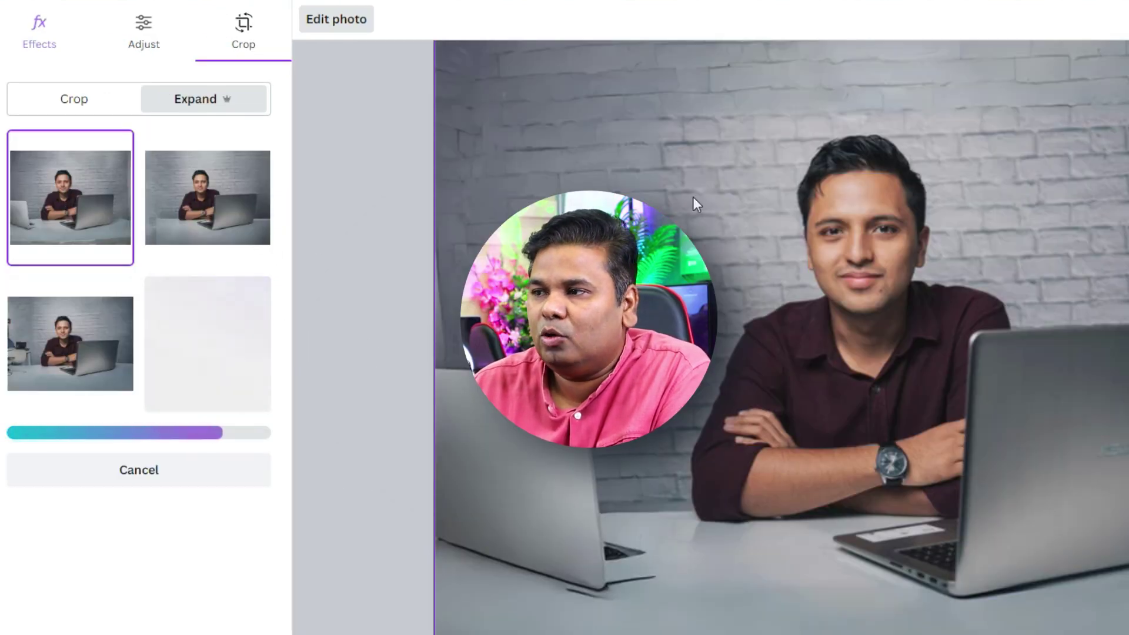
pyautogui.click(216, 218)
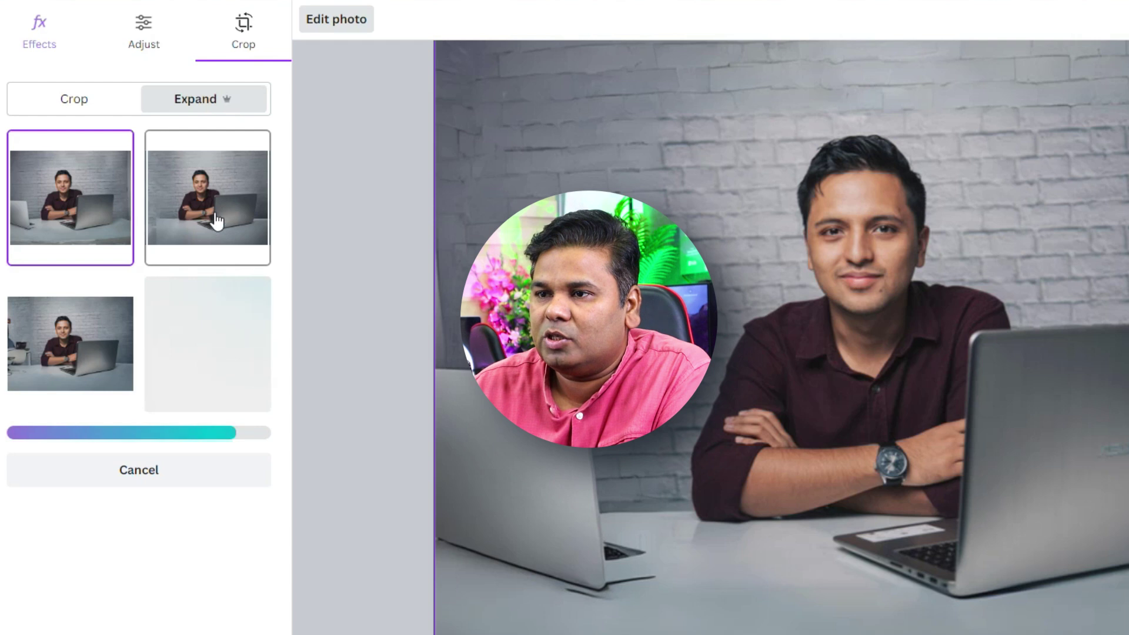
pyautogui.click(56, 365)
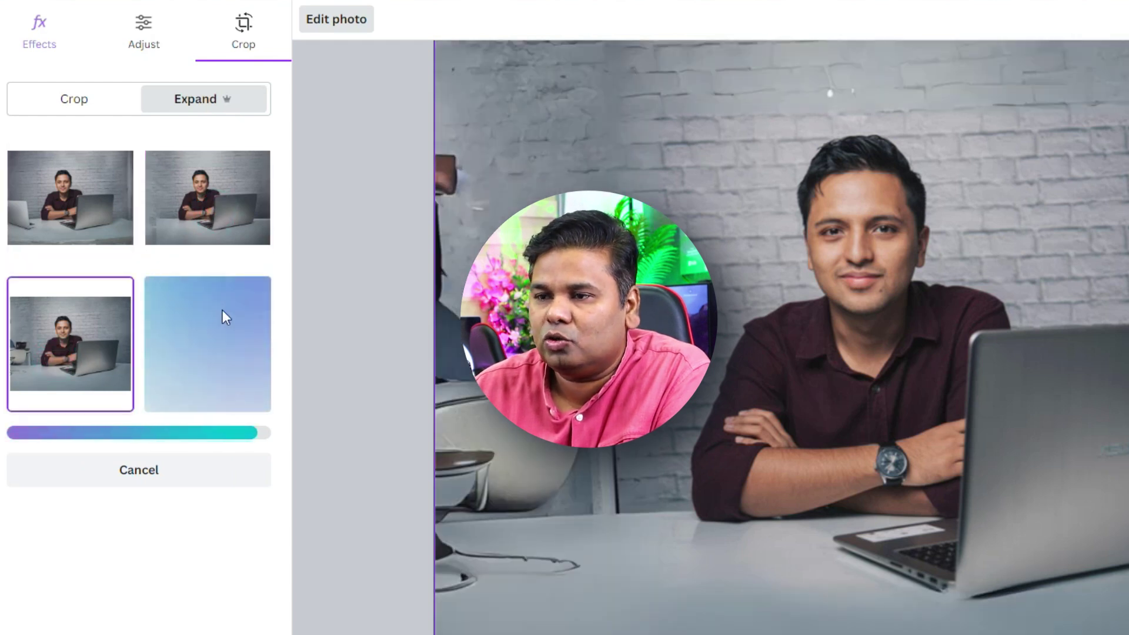
pyautogui.click(226, 353)
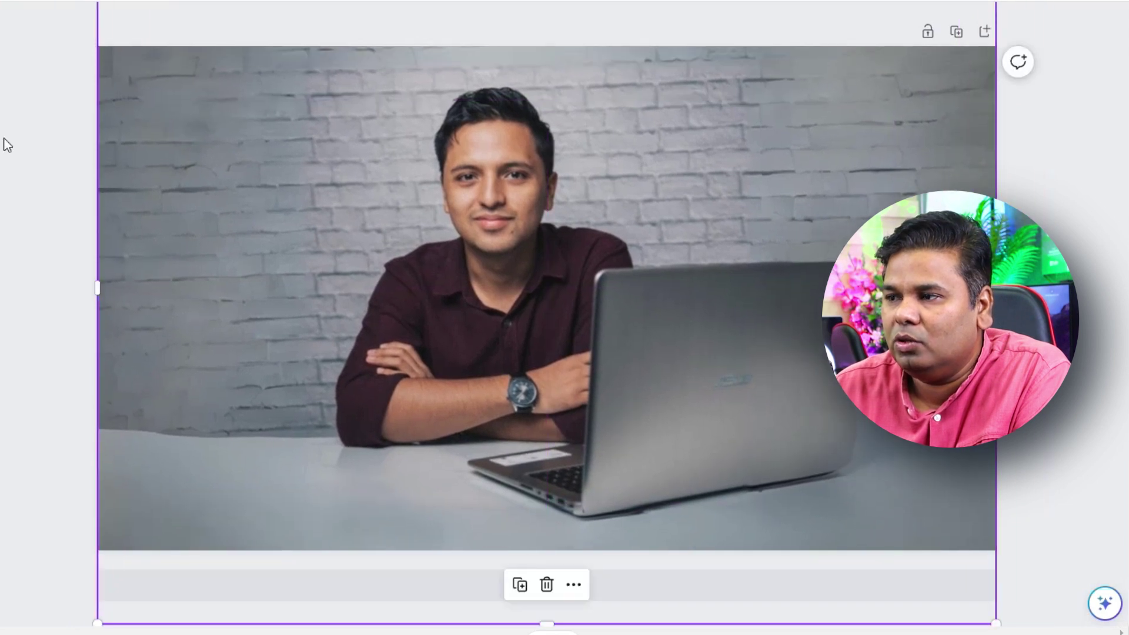
# - Lift the laptop man out of the expanded photo with Magic Grab and drag the cutout left
pyautogui.click(7, 144)
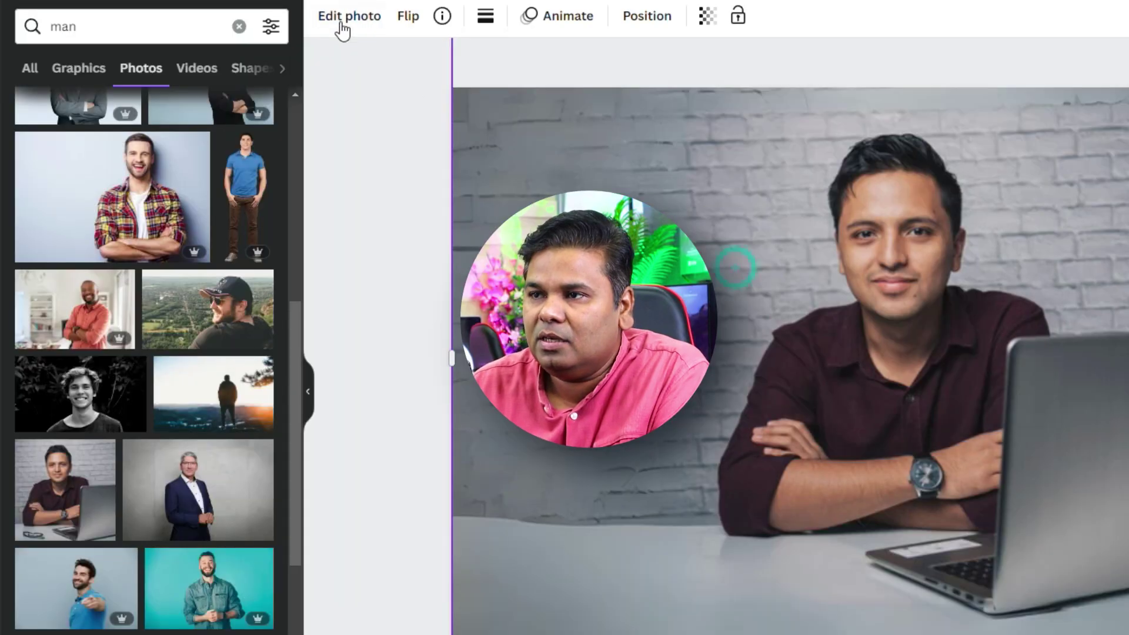
pyautogui.click(342, 22)
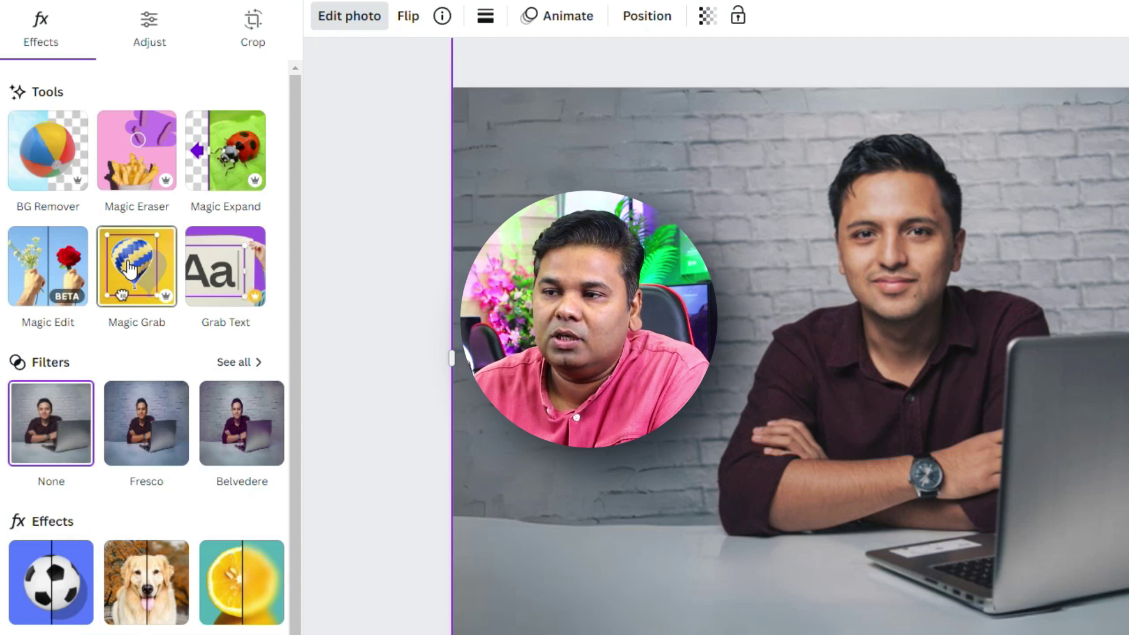
pyautogui.click(130, 269)
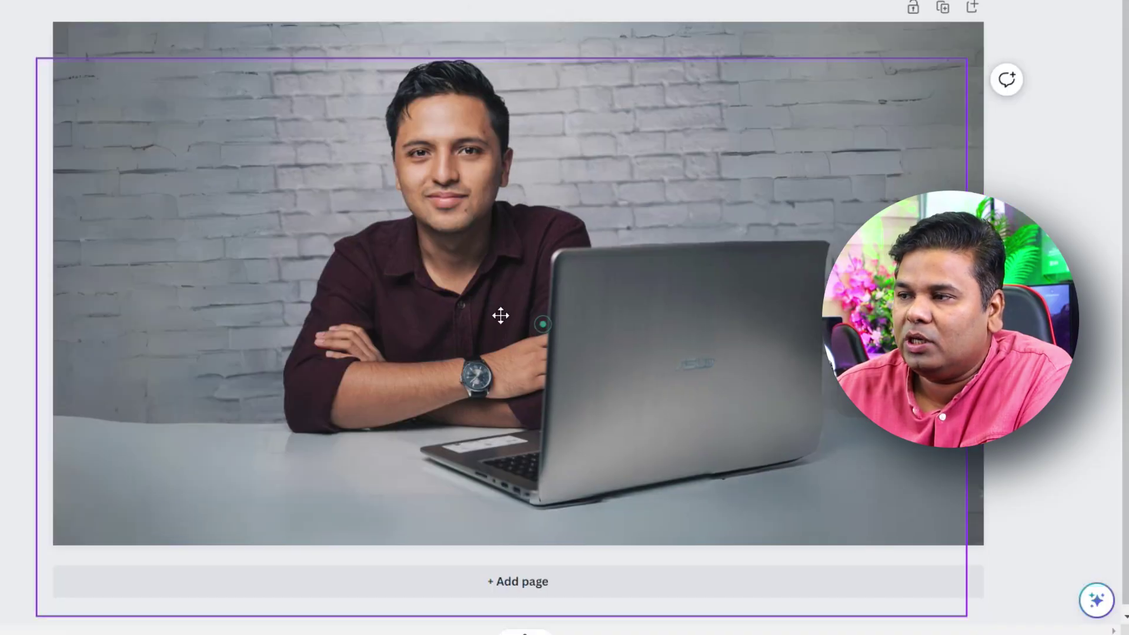
pyautogui.moveTo(541, 326)
pyautogui.mouseDown()
pyautogui.moveTo(255, 317)
pyautogui.moveTo(995, 357)
pyautogui.moveTo(584, 581)
pyautogui.mouseUp()
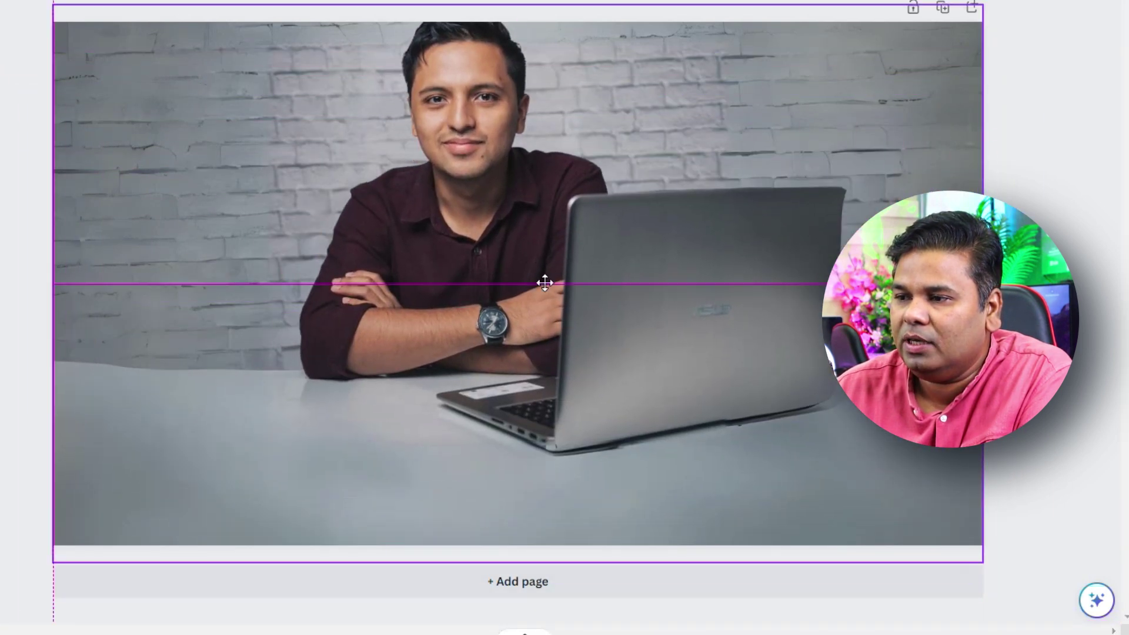
# - Move the laptop-man cutout back to upper centre, then shift the photo up to fill the page width
pyautogui.moveTo(583, 580)
pyautogui.mouseDown()
pyautogui.moveTo(561, 318)
pyautogui.moveTo(701, 325)
pyautogui.moveTo(540, 305)
pyautogui.mouseUp()
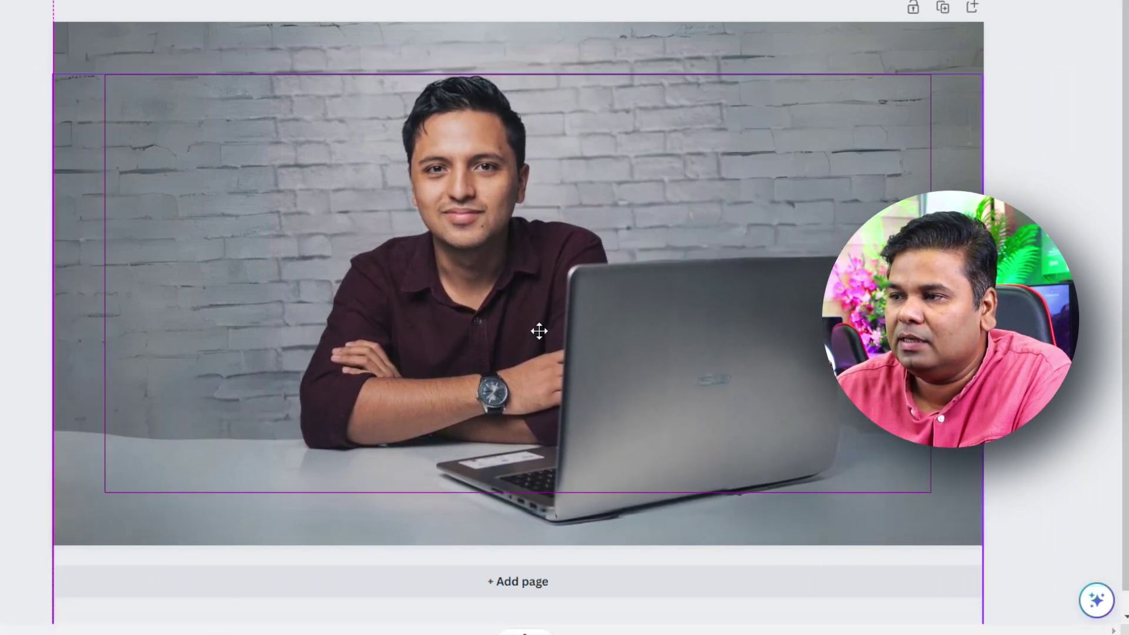
pyautogui.moveTo(541, 306); pyautogui.dragTo(539, 335)
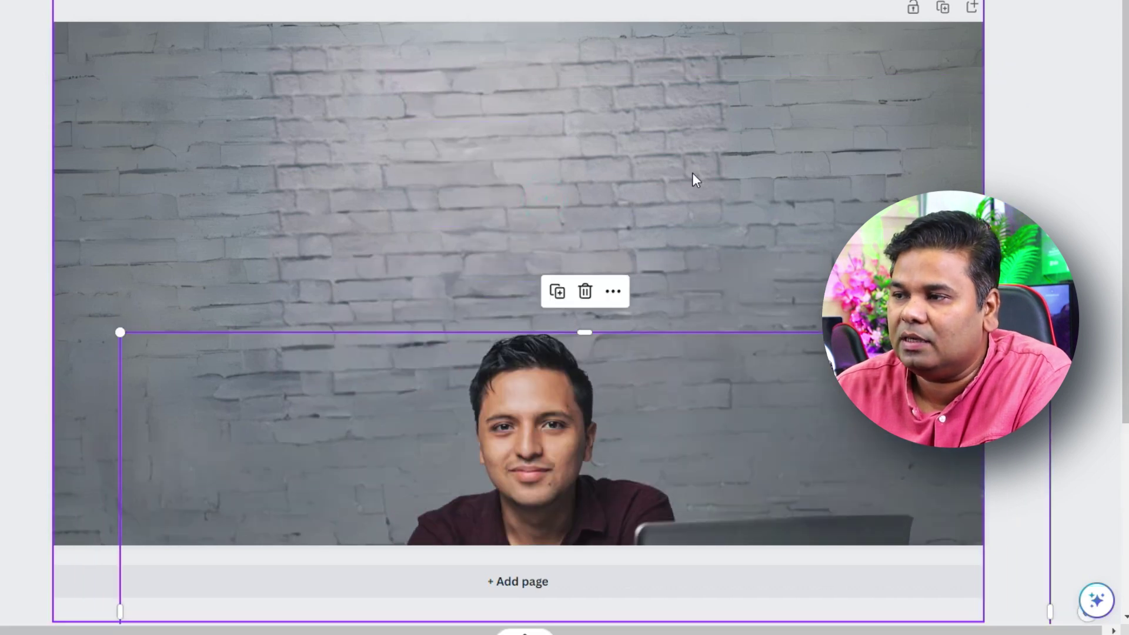
pyautogui.moveTo(540, 467); pyautogui.dragTo(474, 225)
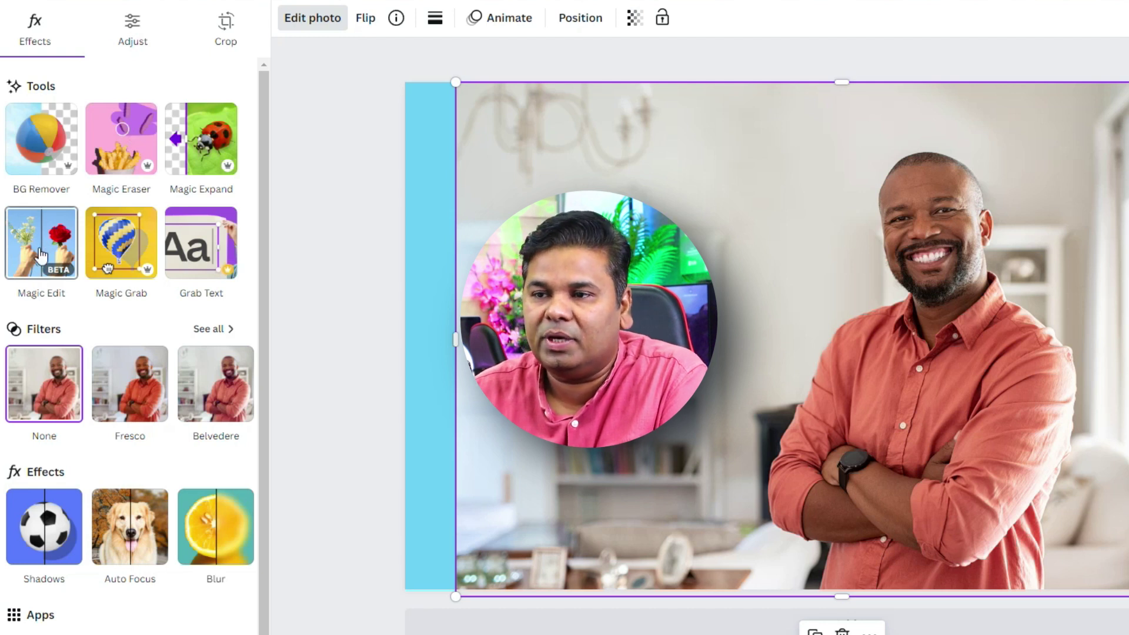
# - Start Magic Edit and brush over the coral-shirt man's hair
pyautogui.click(41, 254)
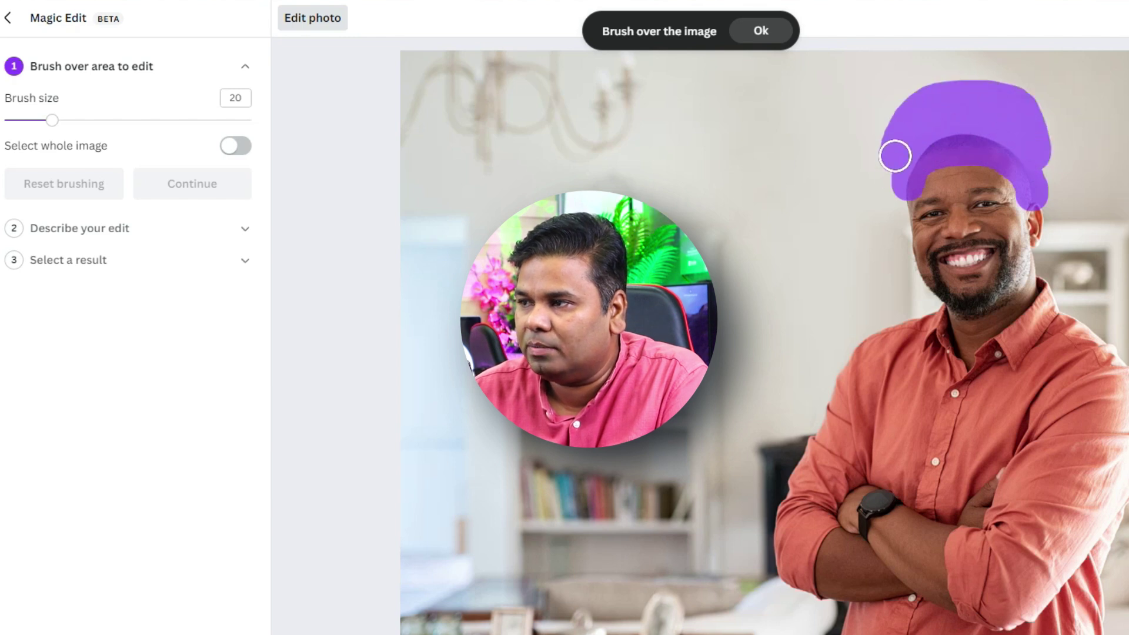
pyautogui.moveTo(895, 156); pyautogui.dragTo(1036, 135)
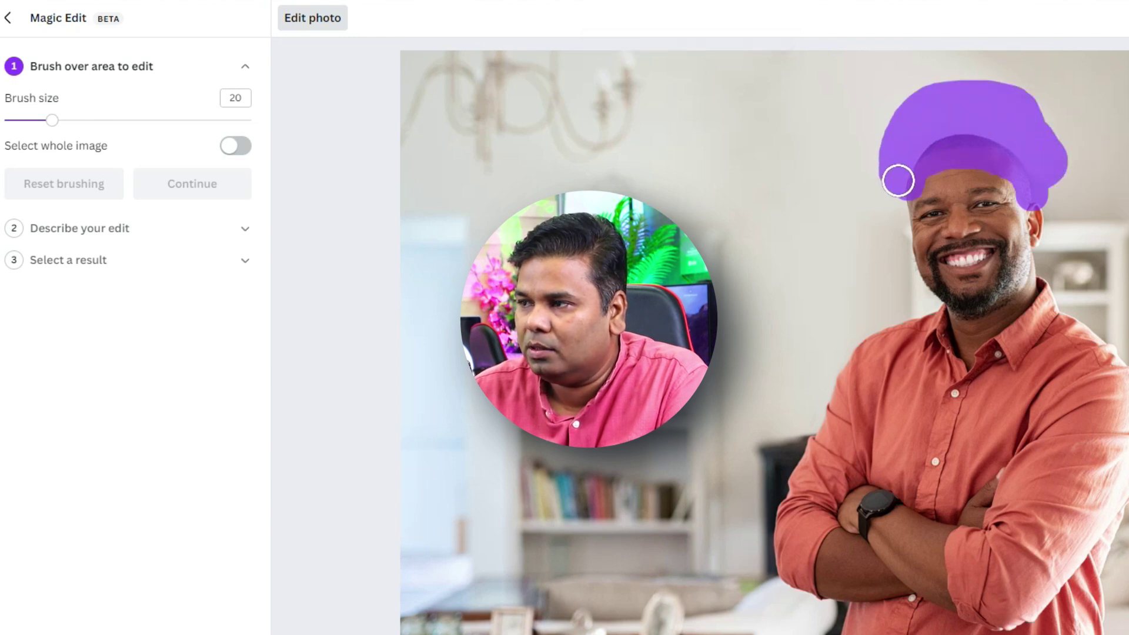
pyautogui.moveTo(897, 180); pyautogui.dragTo(892, 183)
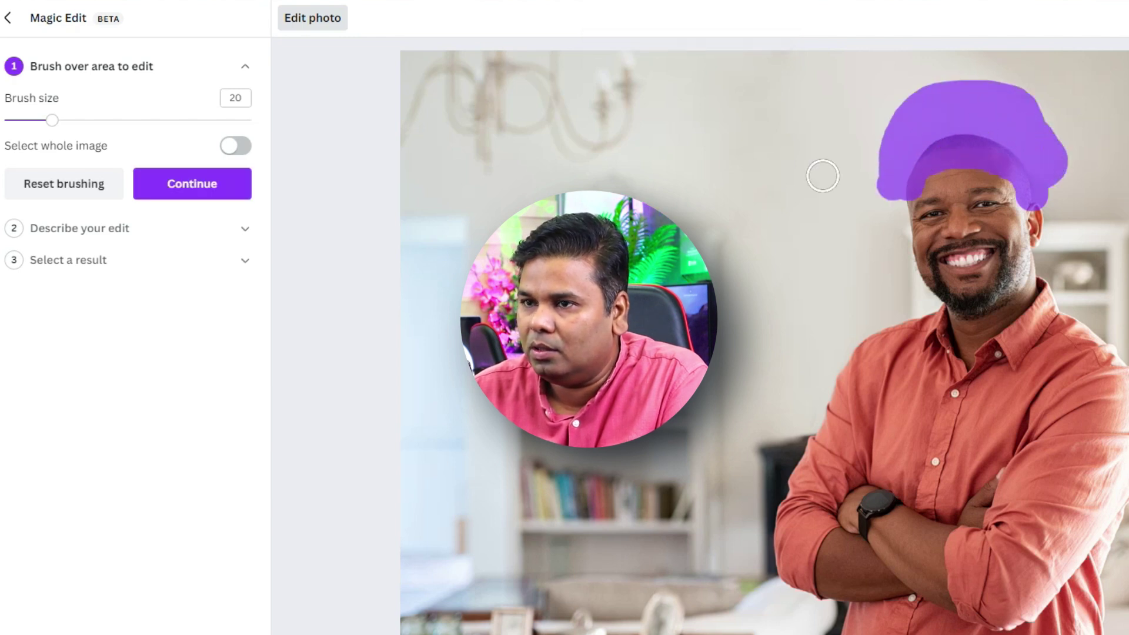
pyautogui.click(170, 199)
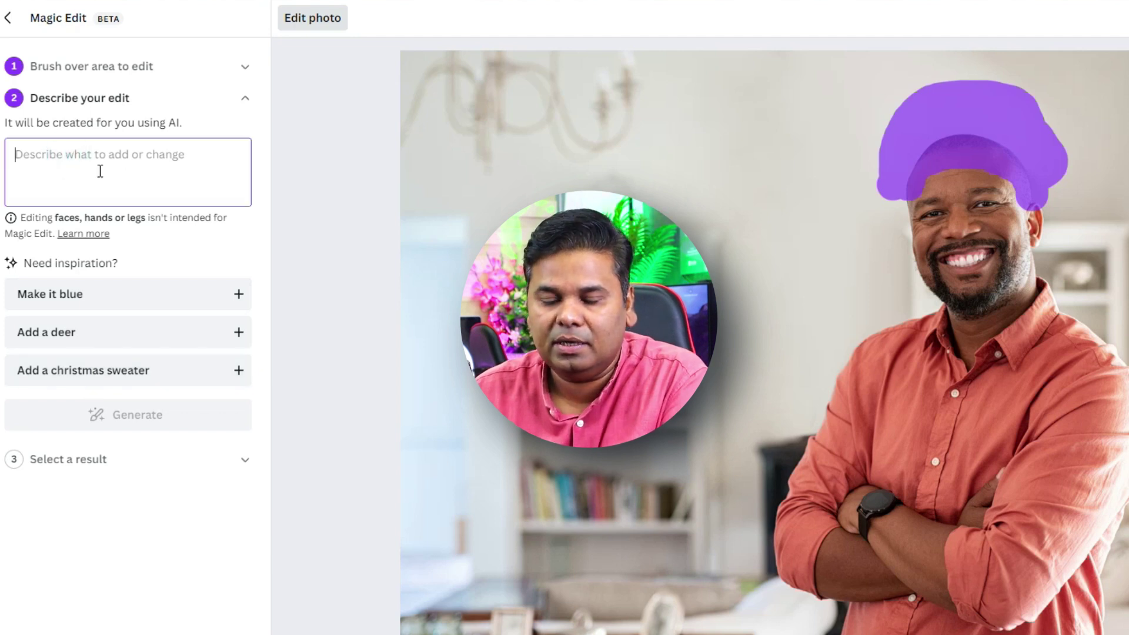
# - Describe the edit as 'haircut' and generate the hairstyle variations
pyautogui.write('hair')
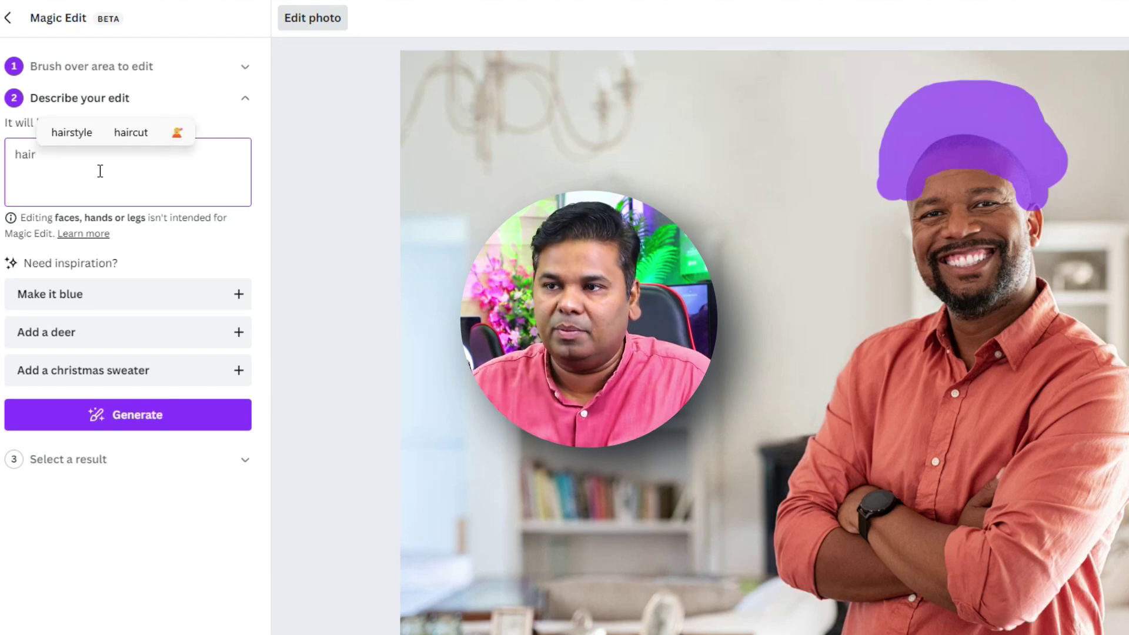
pyautogui.click(117, 137)
pyautogui.click(137, 416)
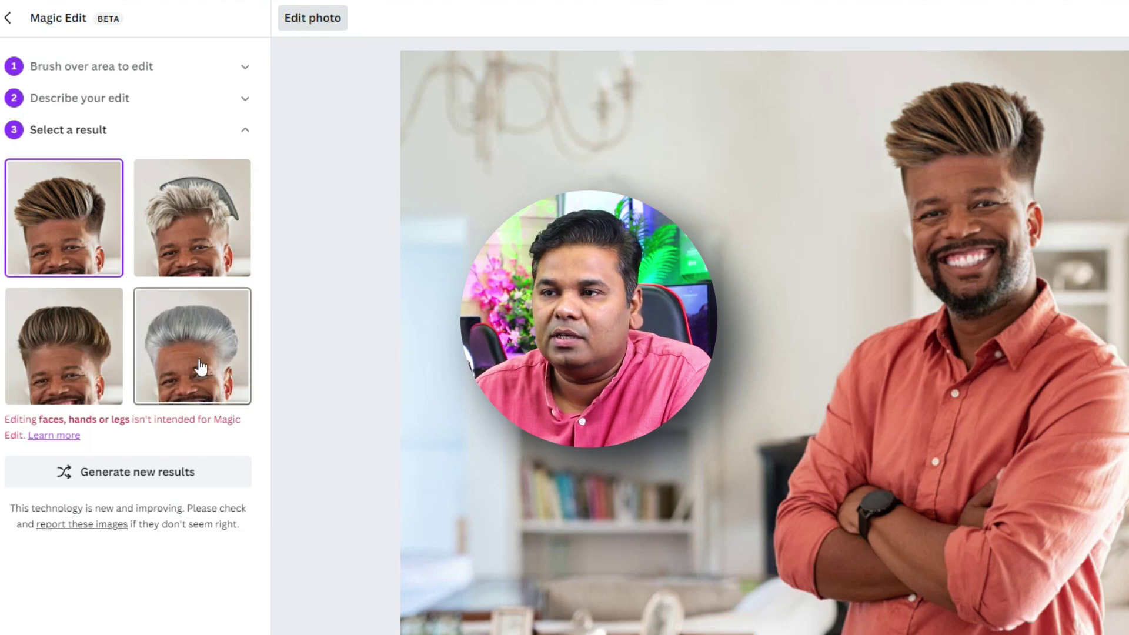
# - Preview three other generated hairstyles on the coral-shirt man
pyautogui.click(175, 241)
pyautogui.click(168, 352)
pyautogui.click(72, 355)
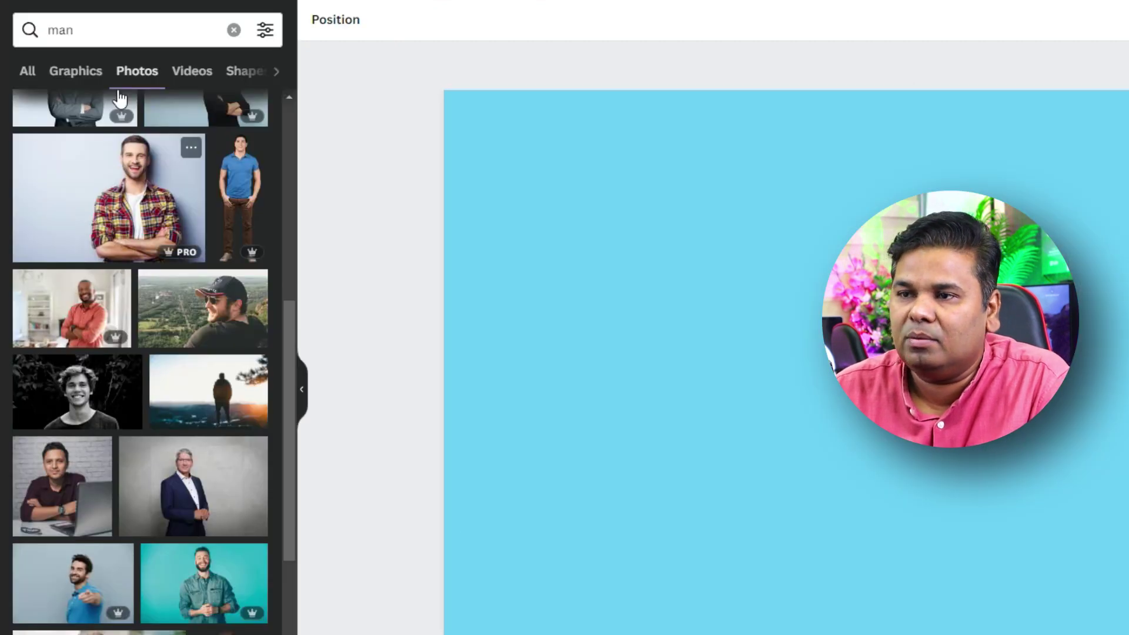
# - Extract the SALE 50% OFF hoarding photo's lettering as editable text and move it lower right
pyautogui.click(115, 32)
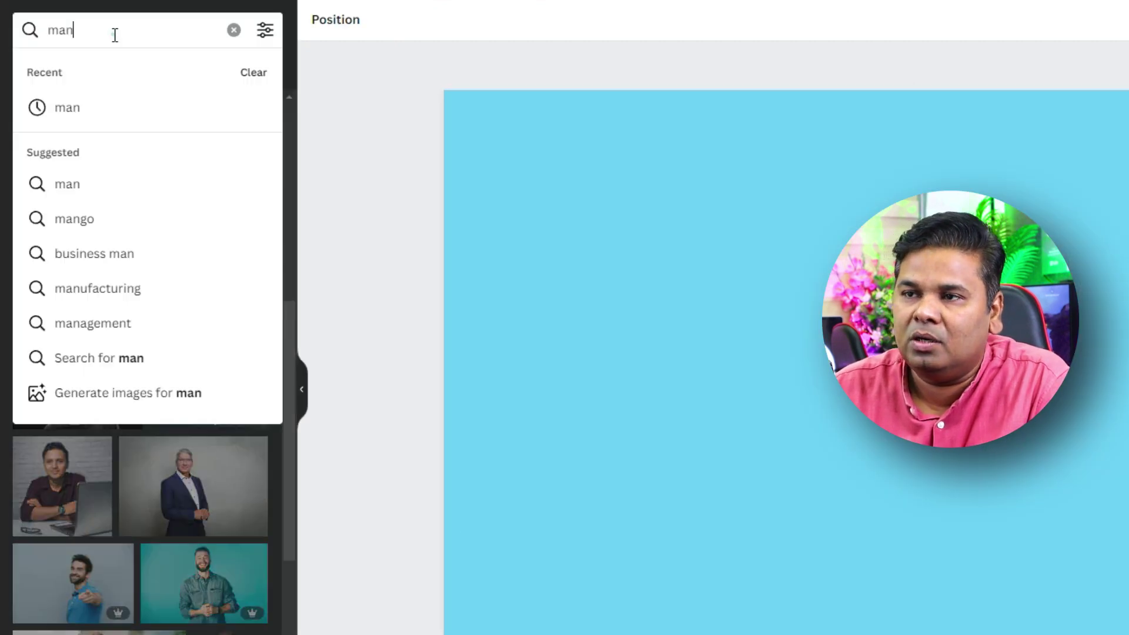
pyautogui.doubleClick(114, 34)
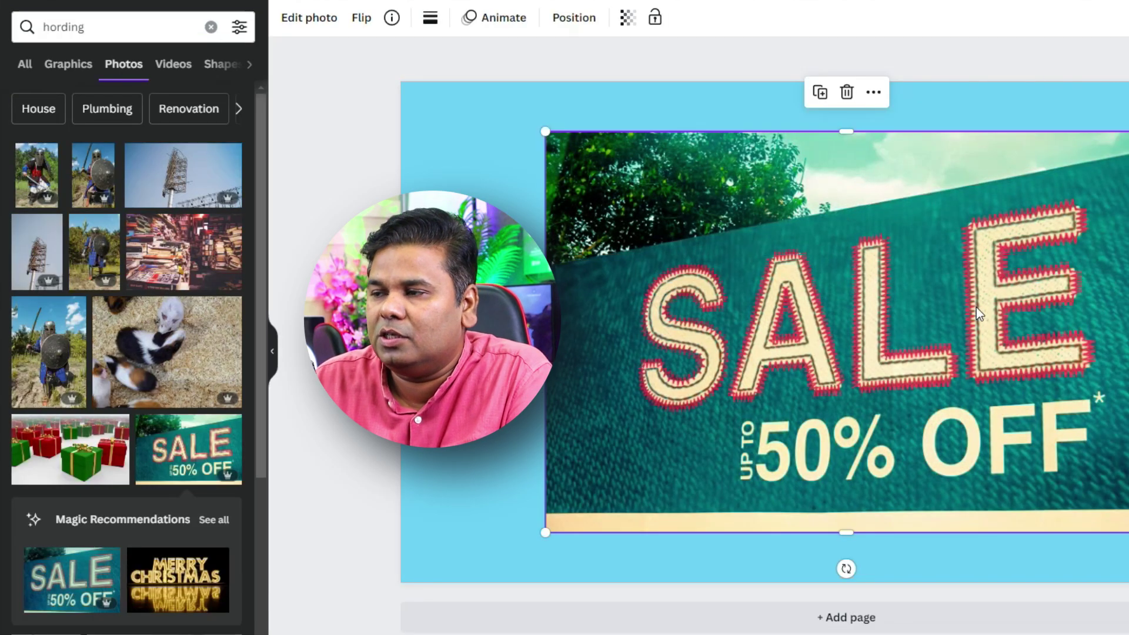
pyautogui.click(295, 28)
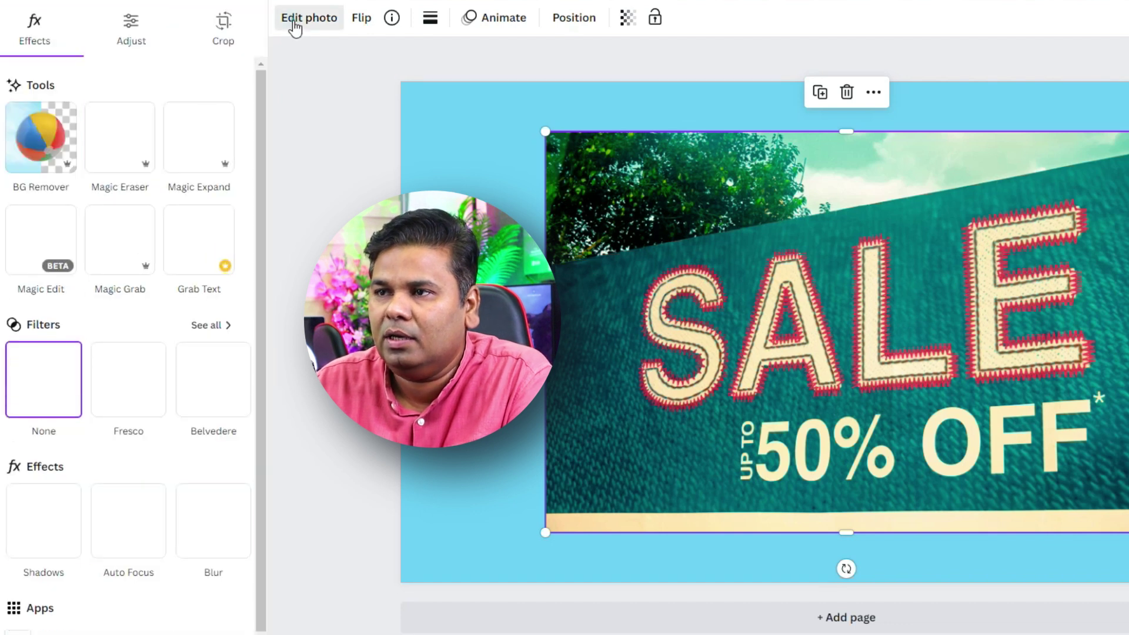
pyautogui.click(180, 273)
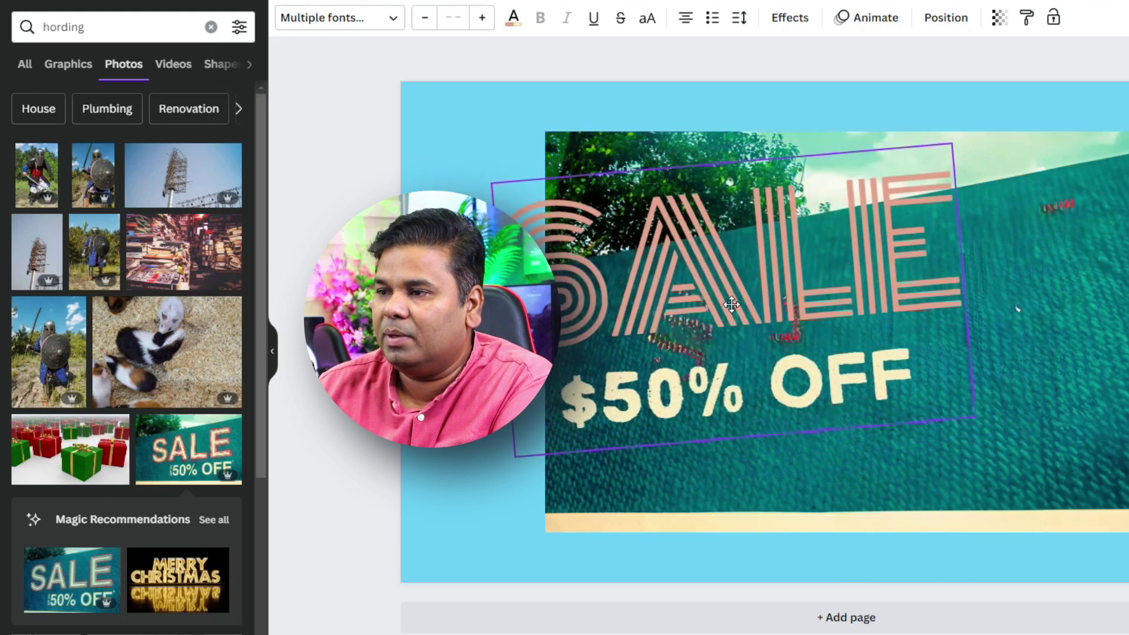
pyautogui.moveTo(731, 303)
pyautogui.mouseDown()
pyautogui.moveTo(999, 368)
pyautogui.moveTo(884, 312)
pyautogui.moveTo(868, 356)
pyautogui.moveTo(866, 335)
pyautogui.mouseUp()
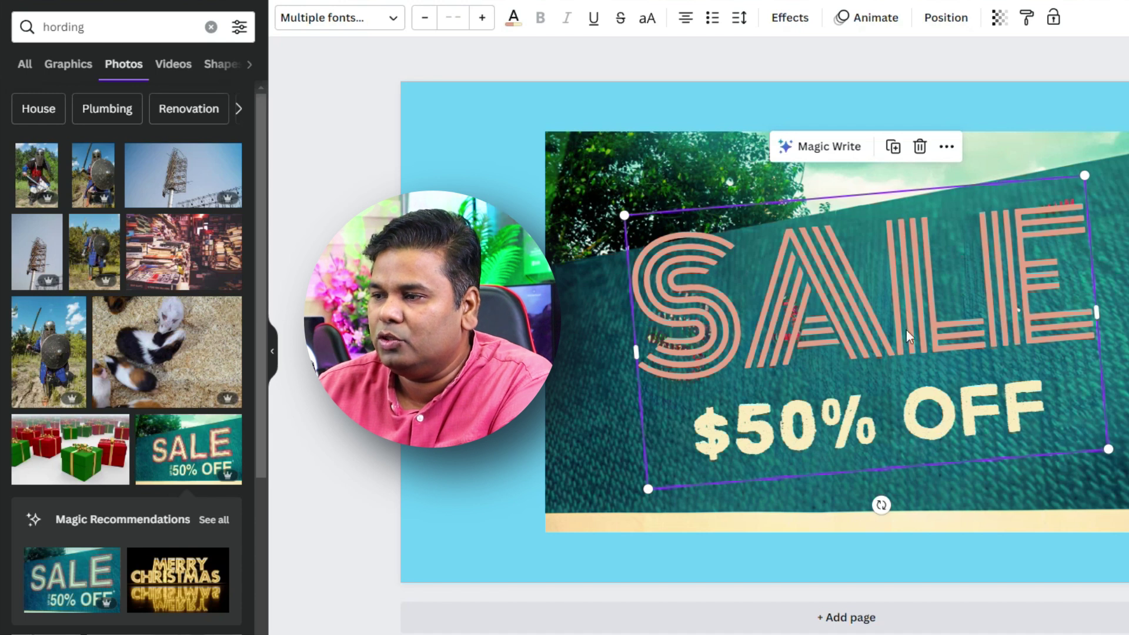
# - Shrink the Monoton 178 SALE text box slightly and open the word SALE for editing
pyautogui.moveTo(1068, 191); pyautogui.dragTo(1061, 195)
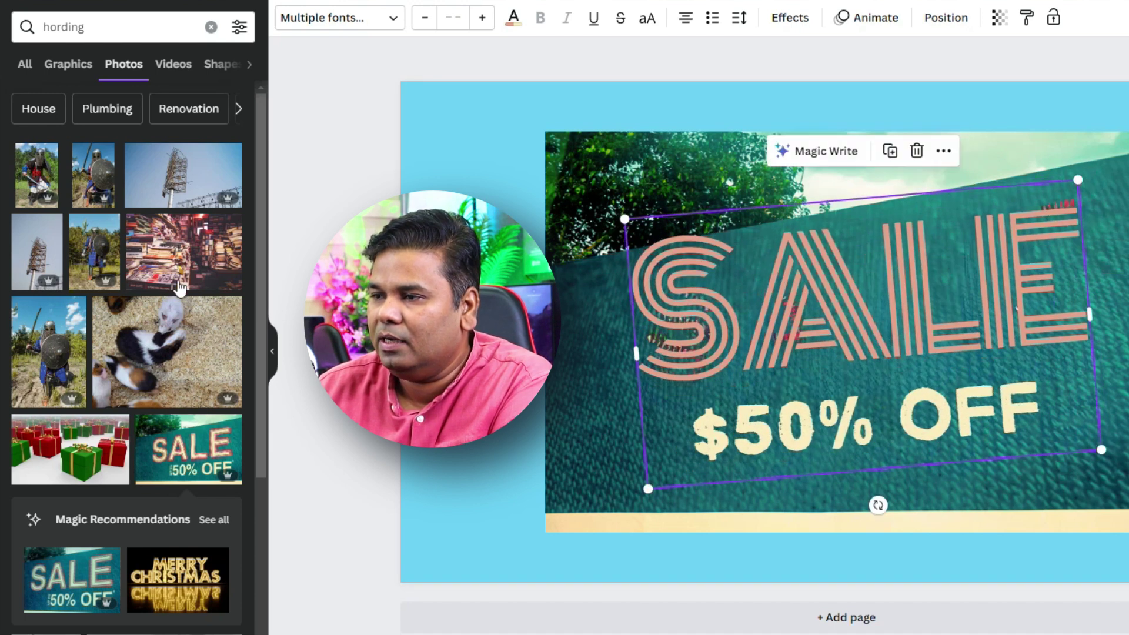
pyautogui.doubleClick(685, 288)
pyautogui.click(659, 291)
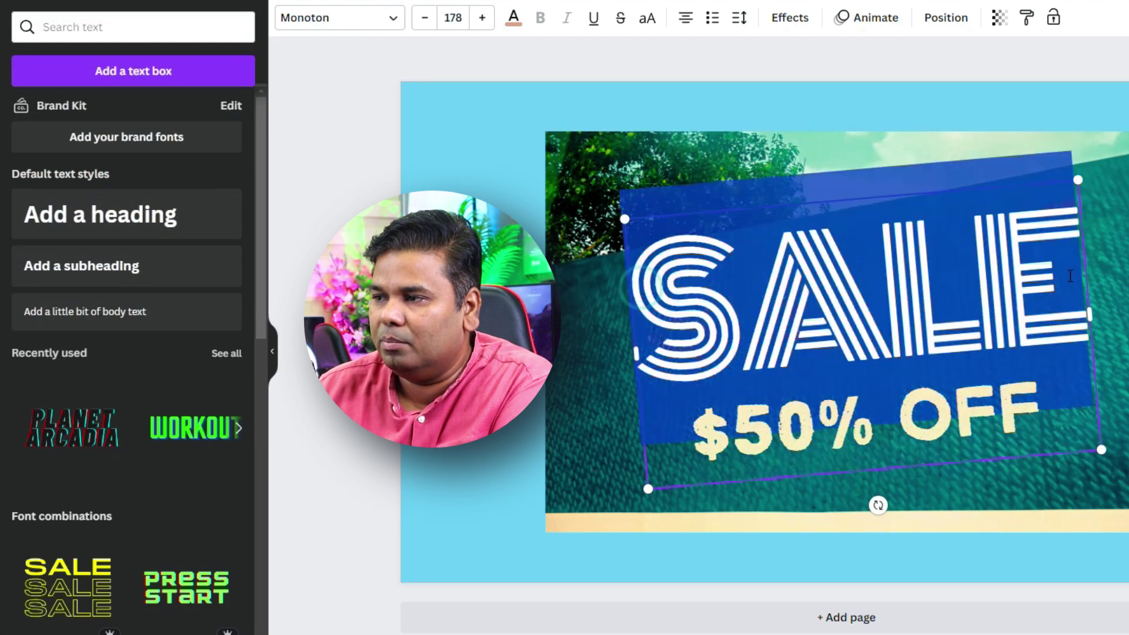